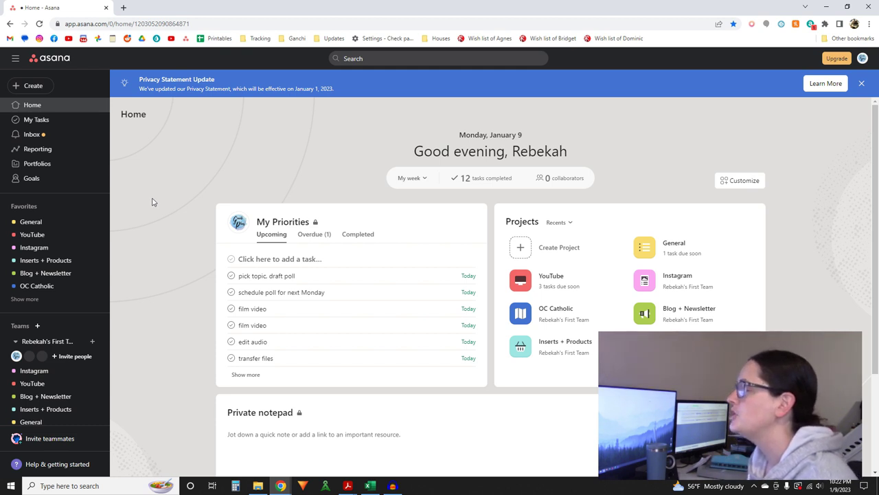
Step: Open the General project and view its tasks as a board
{"action": "left_click", "coordinate": [649, 244]}
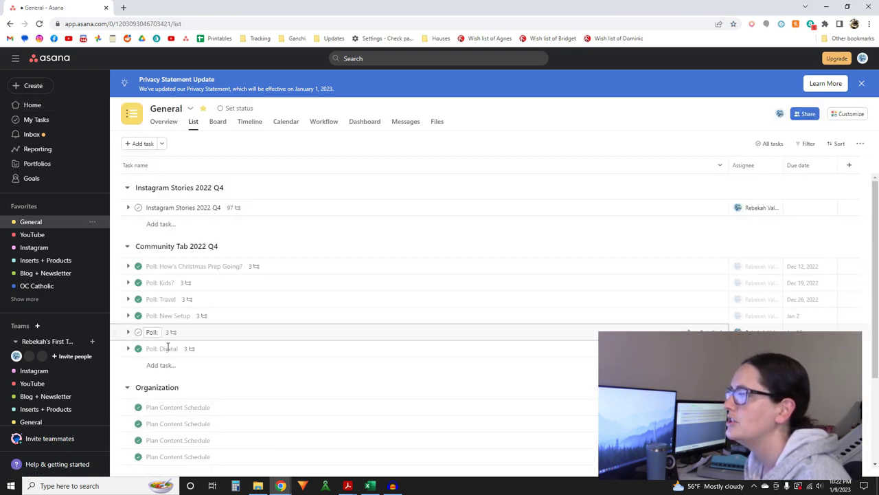
{"action": "left_click", "coordinate": [217, 121]}
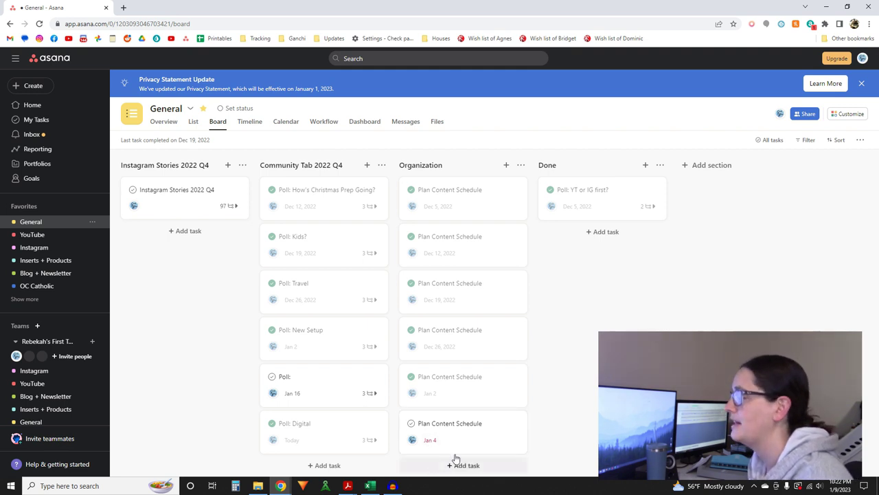
Step: Examine the January 2023 My Tasks calendar, expanding the full task lists for the week of January 9
{"action": "left_click", "coordinate": [30, 123]}
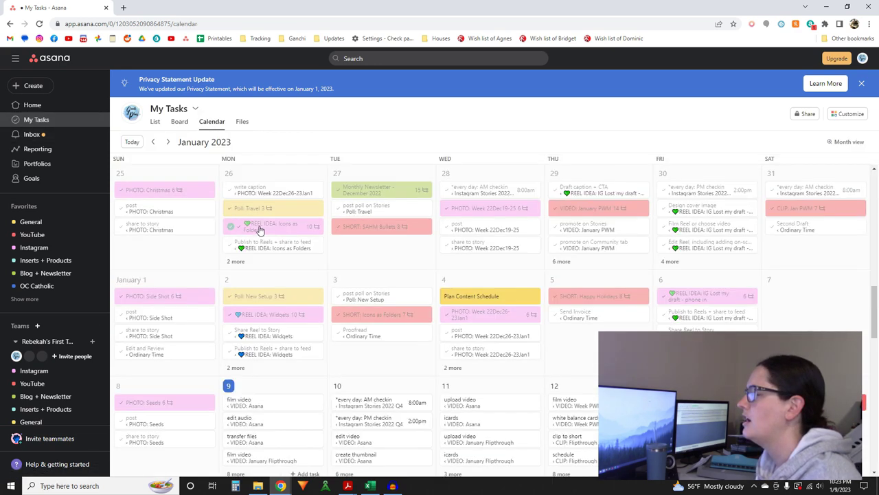
{"action": "scroll", "coordinate": [288, 274], "scroll_direction": "down", "scroll_amount": 3}
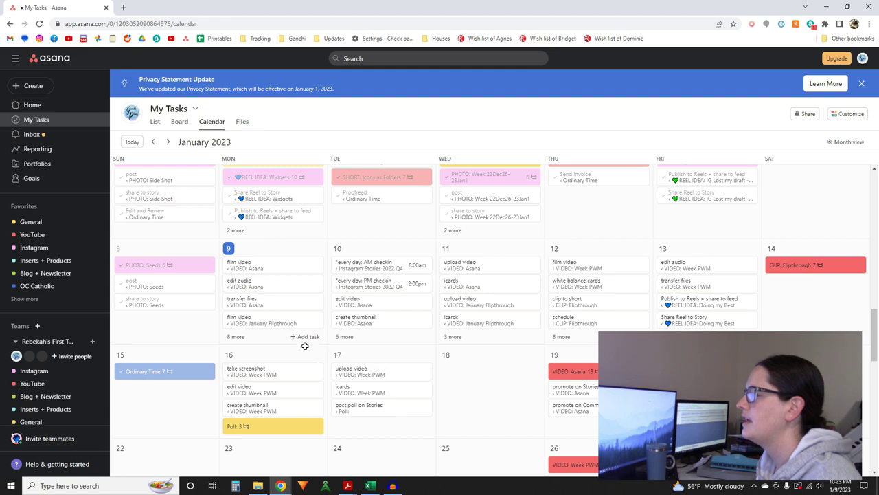
{"action": "left_click", "coordinate": [236, 336]}
{"action": "scroll", "coordinate": [316, 312], "scroll_direction": "down", "scroll_amount": 2}
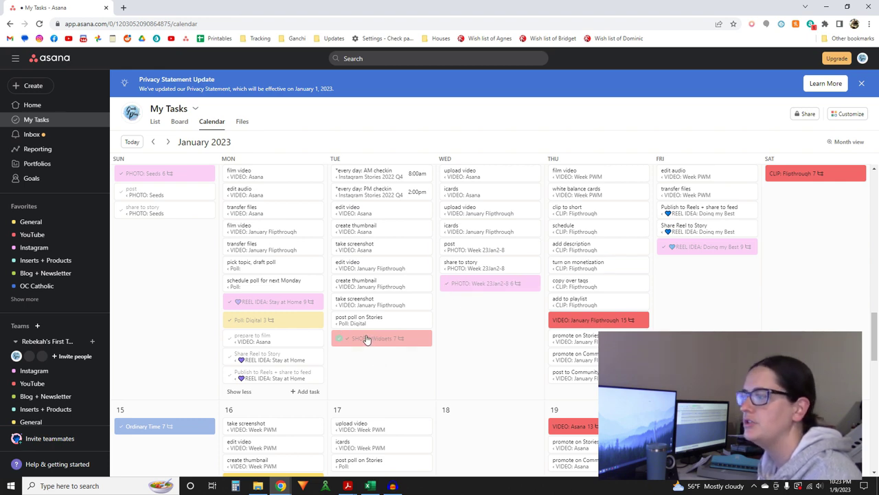
{"action": "scroll", "coordinate": [365, 335], "scroll_direction": "down", "scroll_amount": 1}
{"action": "scroll", "coordinate": [495, 332], "scroll_direction": "up", "scroll_amount": 2}
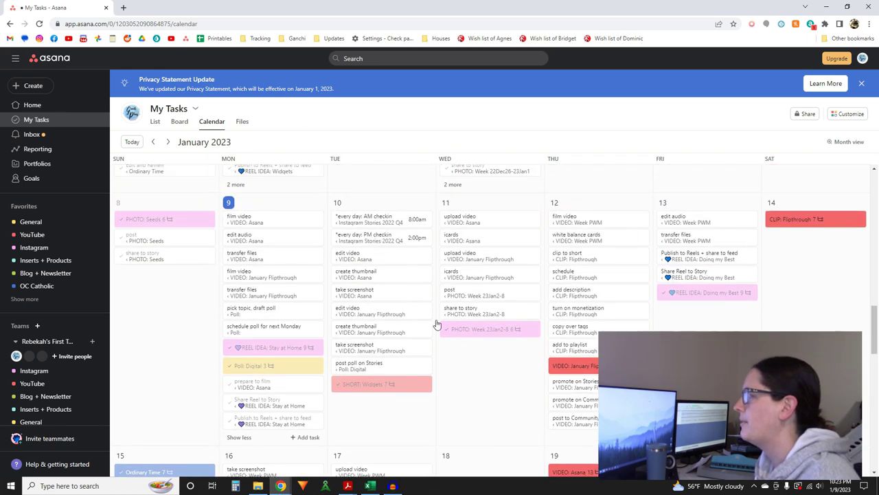
{"action": "scroll", "coordinate": [554, 309], "scroll_direction": "down", "scroll_amount": 4}
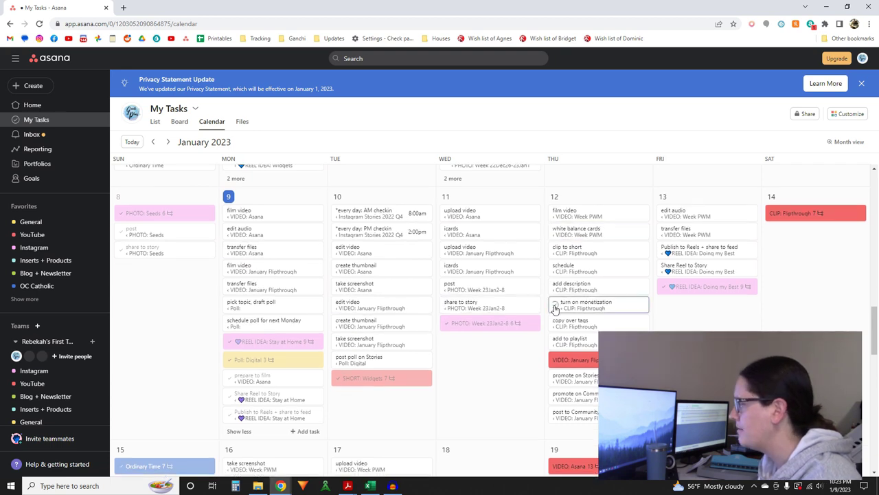
{"action": "scroll", "coordinate": [803, 206], "scroll_direction": "up", "scroll_amount": 3}
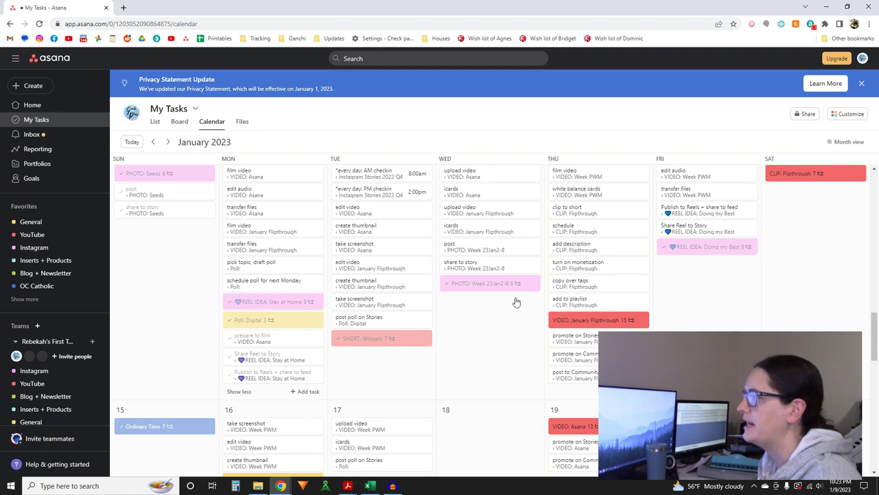
{"action": "scroll", "coordinate": [153, 409], "scroll_direction": "down", "scroll_amount": 2}
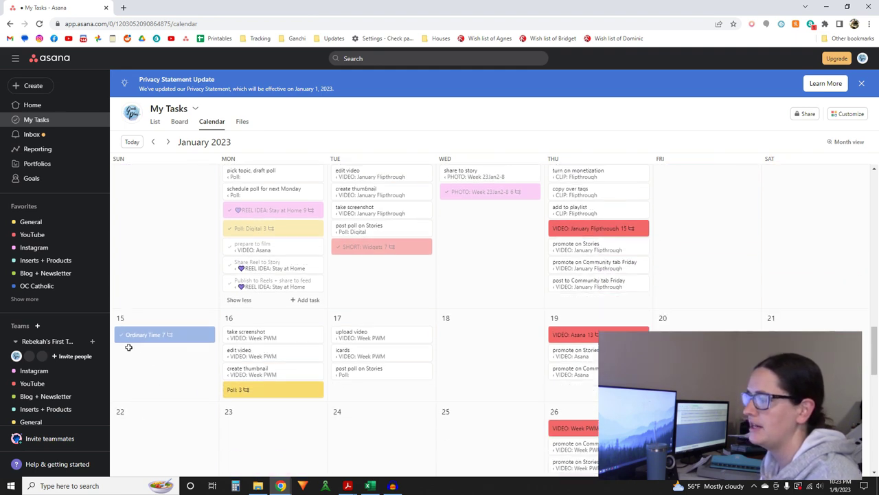
{"action": "scroll", "coordinate": [303, 352], "scroll_direction": "up", "scroll_amount": 1}
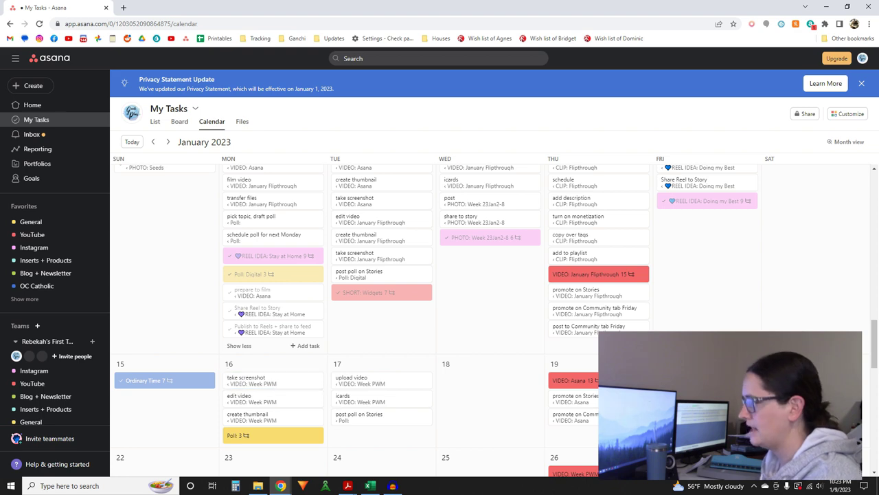
{"action": "scroll", "coordinate": [505, 330], "scroll_direction": "up", "scroll_amount": 2}
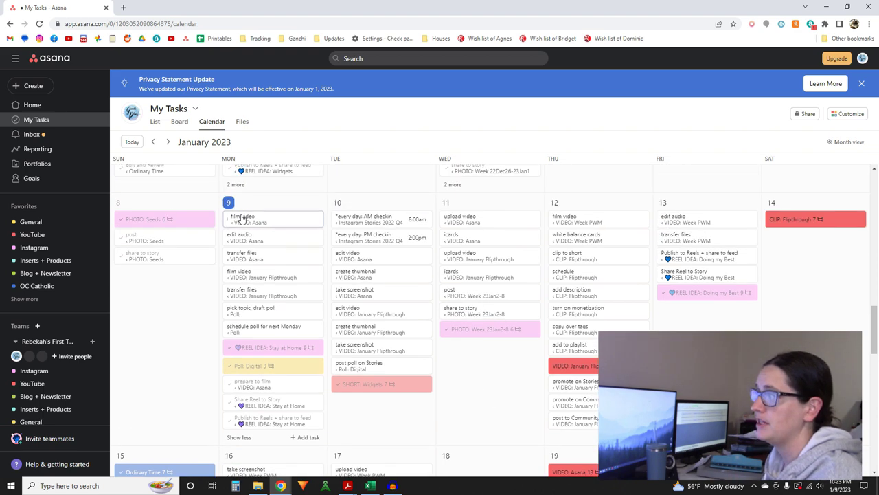
{"action": "scroll", "coordinate": [371, 344], "scroll_direction": "down", "scroll_amount": 2}
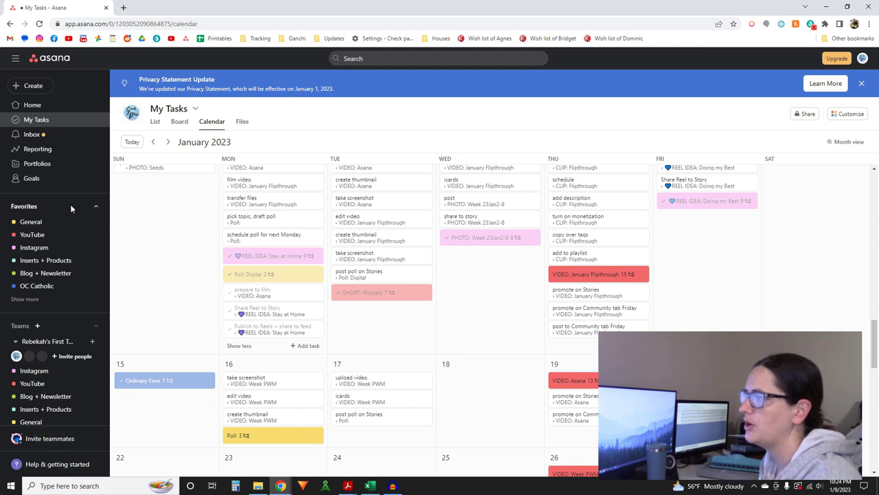
Step: Review the shorts, videos and clips planned in the YouTube project's January 2023 calendar
{"action": "left_click", "coordinate": [36, 237]}
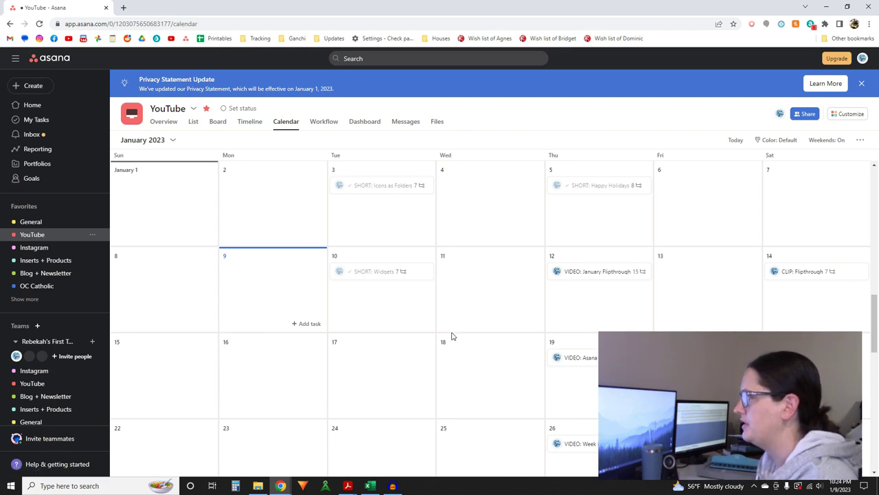
{"action": "scroll", "coordinate": [474, 320], "scroll_direction": "up", "scroll_amount": 2}
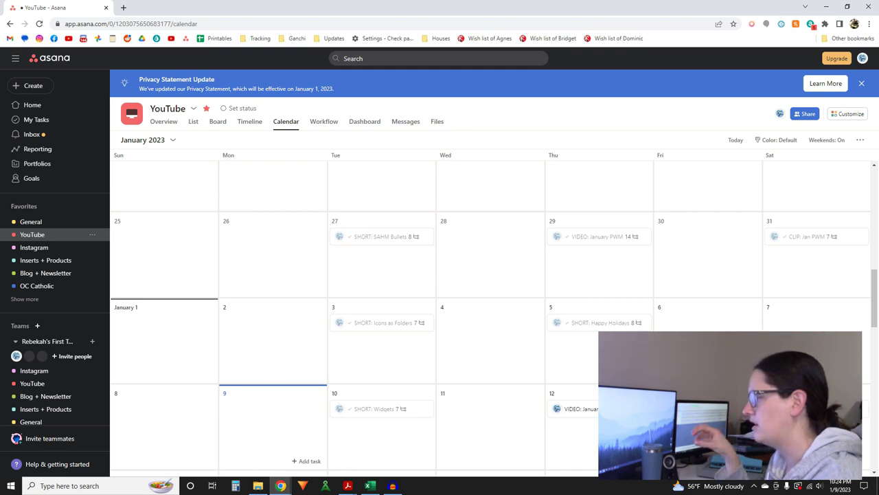
{"action": "scroll", "coordinate": [806, 330], "scroll_direction": "down", "scroll_amount": 2}
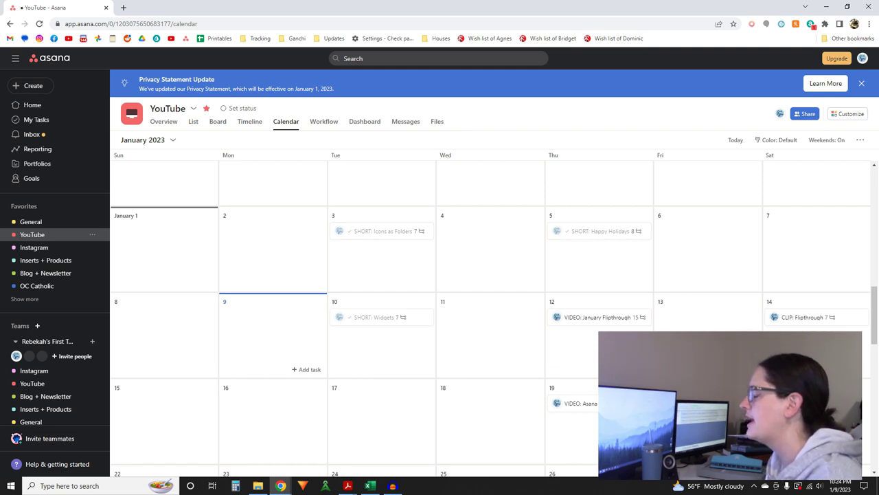
{"action": "scroll", "coordinate": [491, 316], "scroll_direction": "down", "scroll_amount": 1}
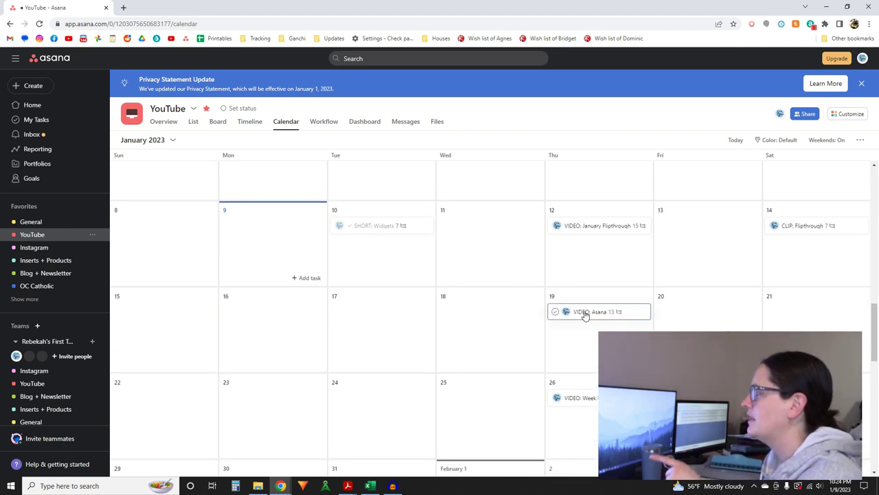
{"action": "scroll", "coordinate": [811, 312], "scroll_direction": "up", "scroll_amount": 1}
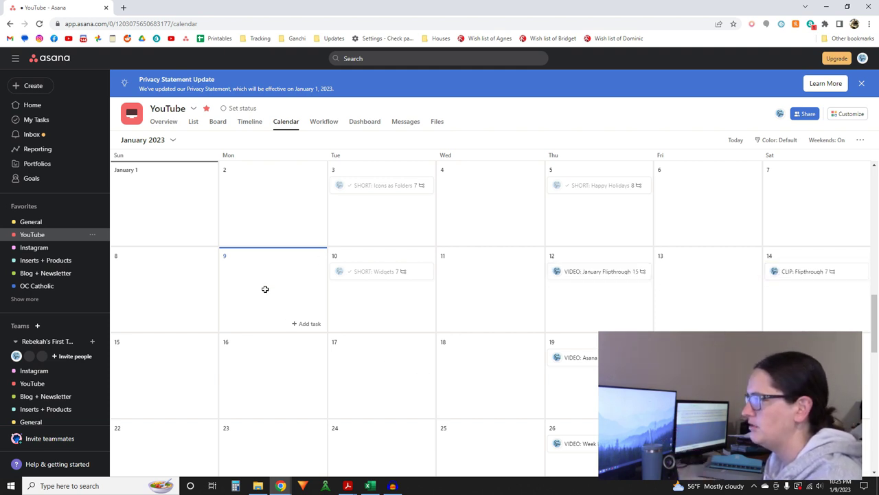
Step: Move the completed cards in the YouTube board's Edit and Film columns to the Scheduled! column
{"action": "left_click", "coordinate": [220, 122]}
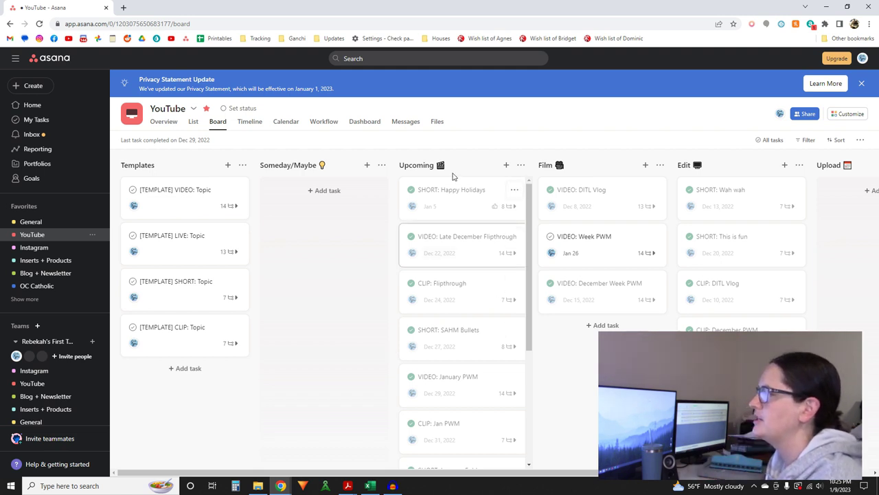
{"action": "scroll", "coordinate": [446, 419], "scroll_direction": "down", "scroll_amount": 3}
{"action": "scroll", "coordinate": [447, 402], "scroll_direction": "up", "scroll_amount": 3}
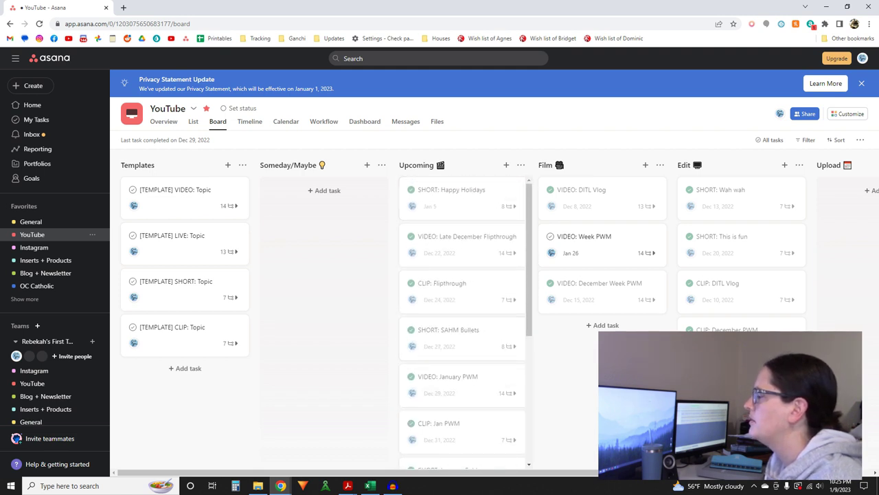
{"action": "scroll", "coordinate": [412, 309], "scroll_direction": "right", "scroll_amount": 5}
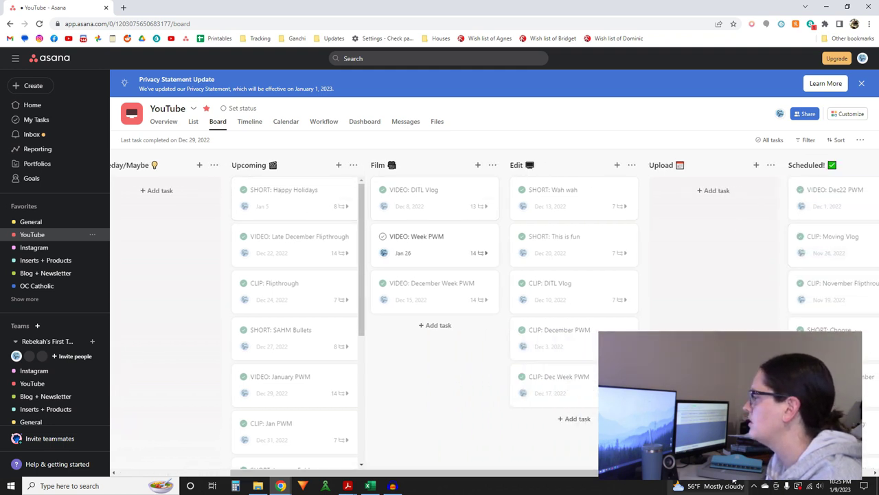
{"action": "scroll", "coordinate": [494, 316], "scroll_direction": "right", "scroll_amount": 3}
{"action": "scroll", "coordinate": [494, 316], "scroll_direction": "left", "scroll_amount": 4}
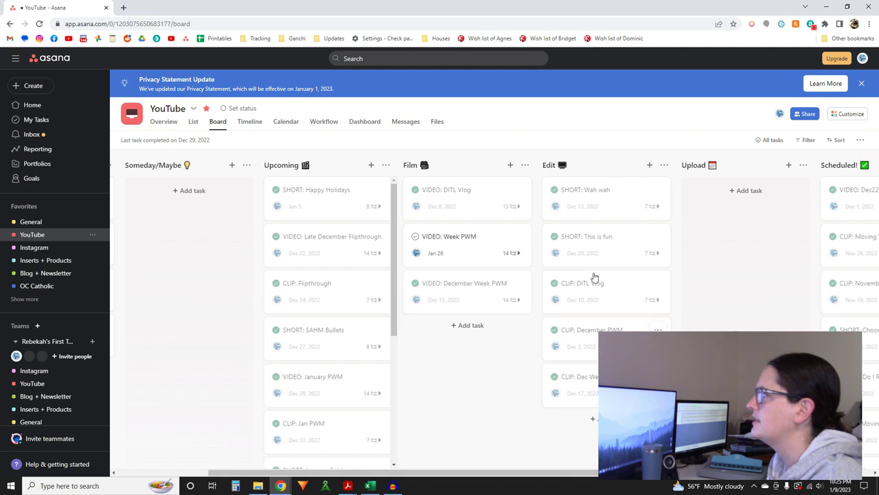
{"action": "left_click_drag", "start_coordinate": [608, 200], "coordinate": [823, 219]}
{"action": "left_click_drag", "start_coordinate": [573, 194], "coordinate": [770, 218]}
{"action": "left_click_drag", "start_coordinate": [580, 200], "coordinate": [801, 218]}
{"action": "left_click_drag", "start_coordinate": [467, 196], "coordinate": [763, 200]}
{"action": "left_click_drag", "start_coordinate": [365, 197], "coordinate": [762, 206]}
{"action": "left_click_drag", "start_coordinate": [742, 241], "coordinate": [746, 206]}
Step: Move the completed cards in the Upcoming column to Scheduled!, including SHORT: Icons as Folders and SHORT: Widgets
{"action": "left_click_drag", "start_coordinate": [204, 198], "coordinate": [731, 218]}
{"action": "left_click_drag", "start_coordinate": [177, 207], "coordinate": [752, 247]}
{"action": "left_click_drag", "start_coordinate": [220, 214], "coordinate": [749, 237]}
{"action": "left_click_drag", "start_coordinate": [190, 236], "coordinate": [688, 240]}
{"action": "left_click_drag", "start_coordinate": [182, 197], "coordinate": [749, 237]}
{"action": "left_click_drag", "start_coordinate": [212, 205], "coordinate": [763, 261]}
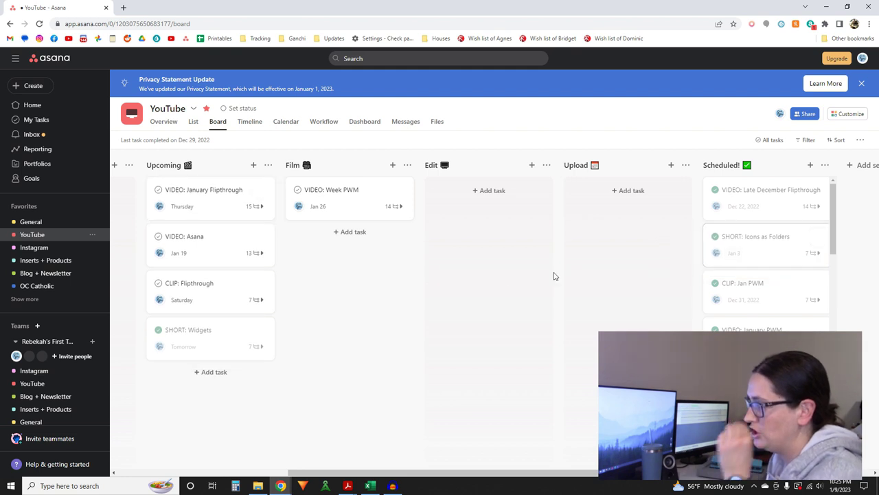
{"action": "left_click_drag", "start_coordinate": [192, 337], "coordinate": [732, 247]}
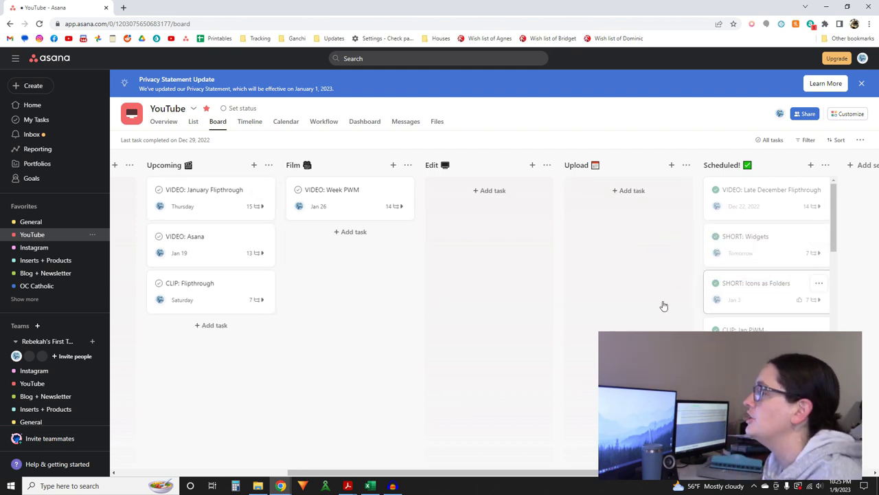
Step: Move the VIDEO: January Flipthrough card from Upcoming to Edit and mark its film video subtask complete
{"action": "left_click", "coordinate": [257, 207]}
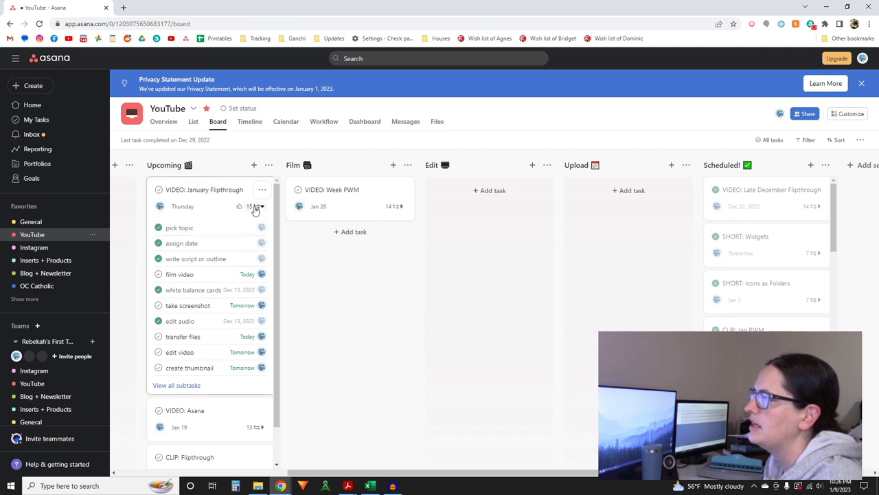
{"action": "left_click", "coordinate": [257, 207]}
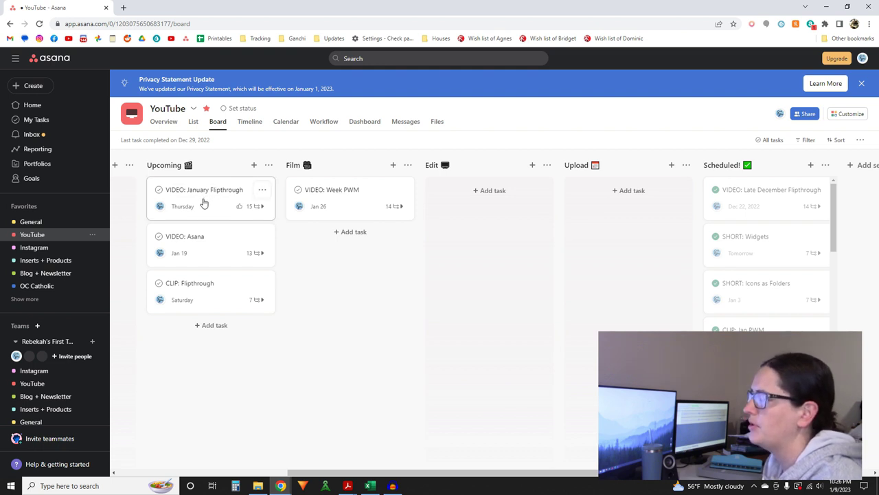
{"action": "left_click_drag", "start_coordinate": [203, 201], "coordinate": [509, 208]}
{"action": "left_click", "coordinate": [536, 206]}
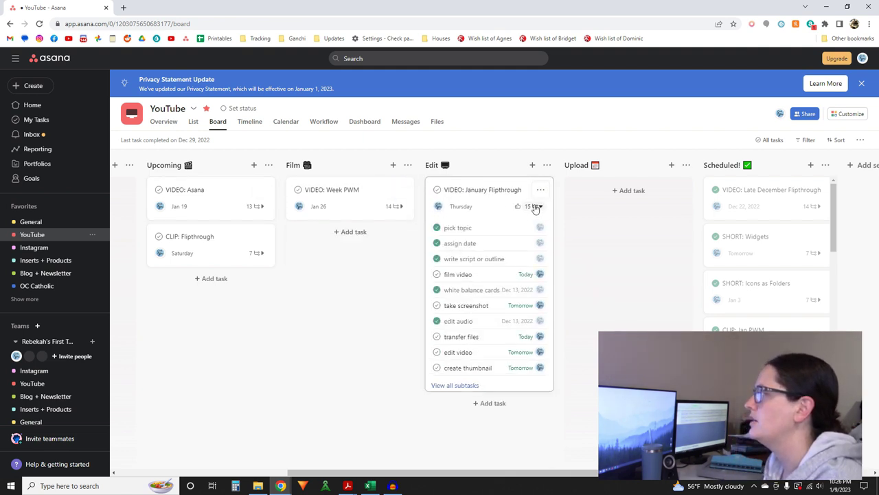
{"action": "left_click", "coordinate": [438, 275]}
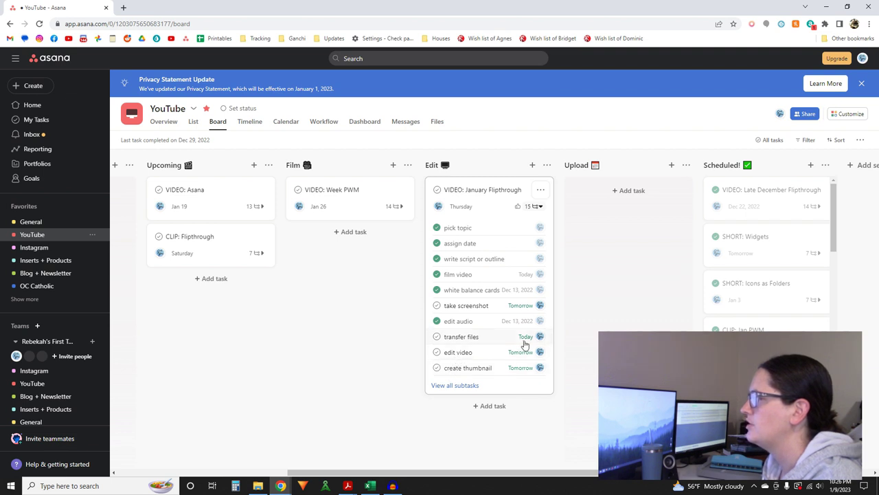
{"action": "left_click", "coordinate": [539, 206]}
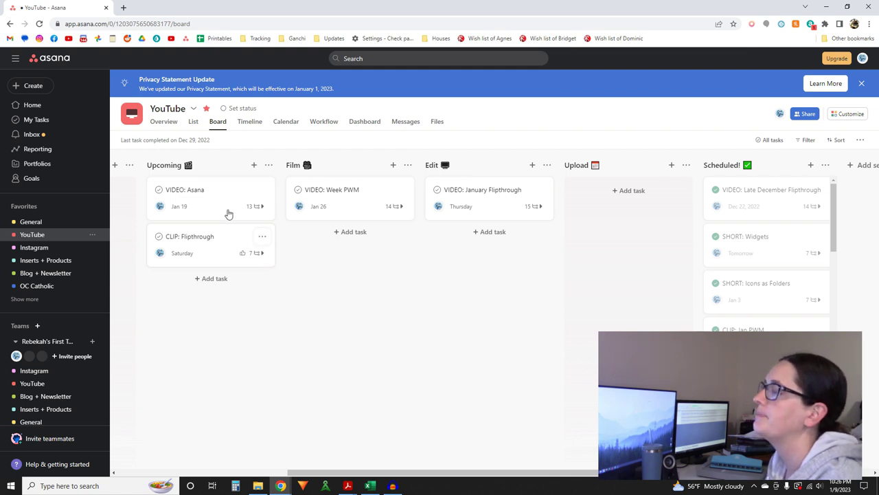
Step: Move the VIDEO: Asana card from Upcoming to the Film column and expand its subtasks
{"action": "left_click_drag", "start_coordinate": [199, 199], "coordinate": [342, 207]}
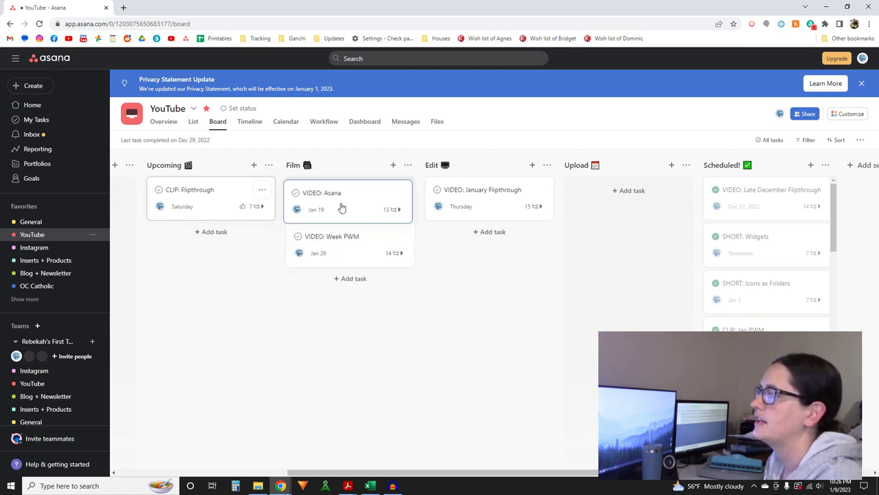
{"action": "left_click", "coordinate": [396, 209]}
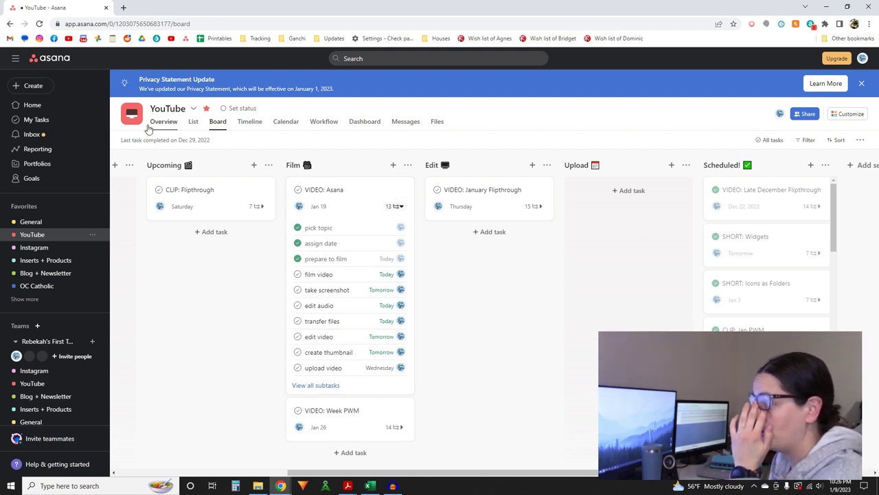
Step: Review My Tasks in the calendar and board views, and return to the YouTube project
{"action": "left_click", "coordinate": [36, 119]}
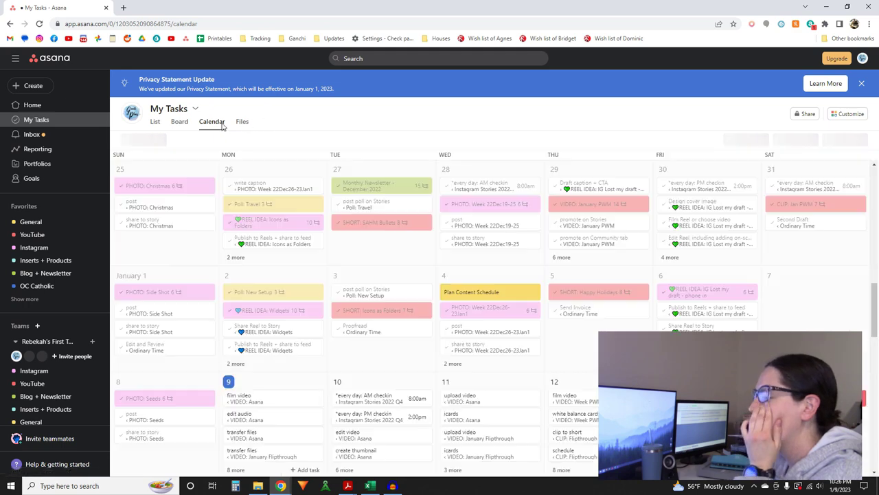
{"action": "scroll", "coordinate": [512, 247], "scroll_direction": "down", "scroll_amount": 3}
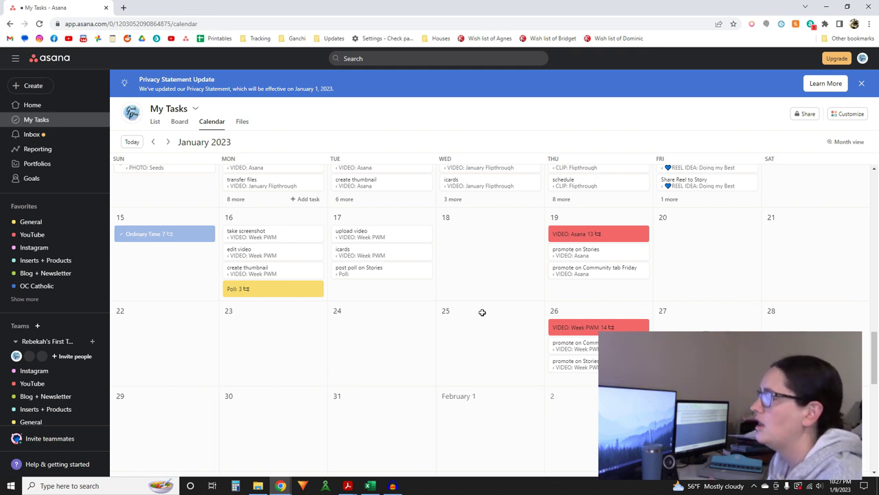
{"action": "scroll", "coordinate": [493, 309], "scroll_direction": "up", "scroll_amount": 3}
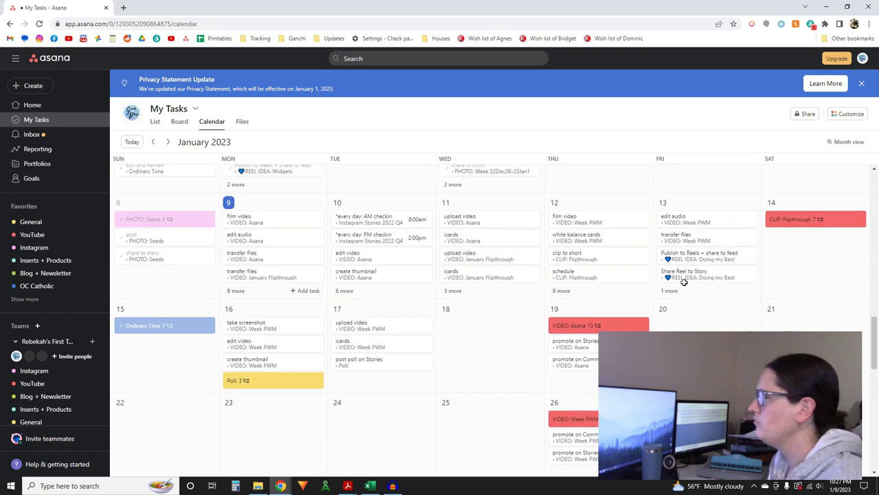
{"action": "left_click", "coordinate": [180, 122]}
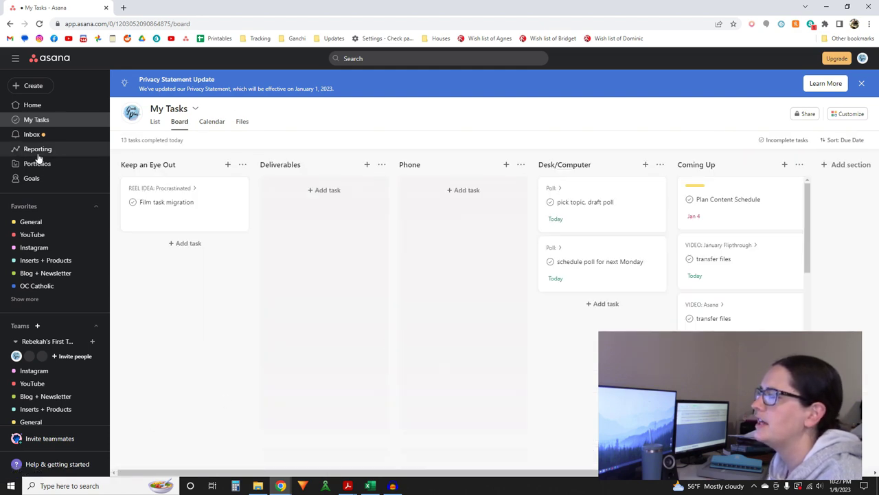
{"action": "left_click", "coordinate": [27, 236]}
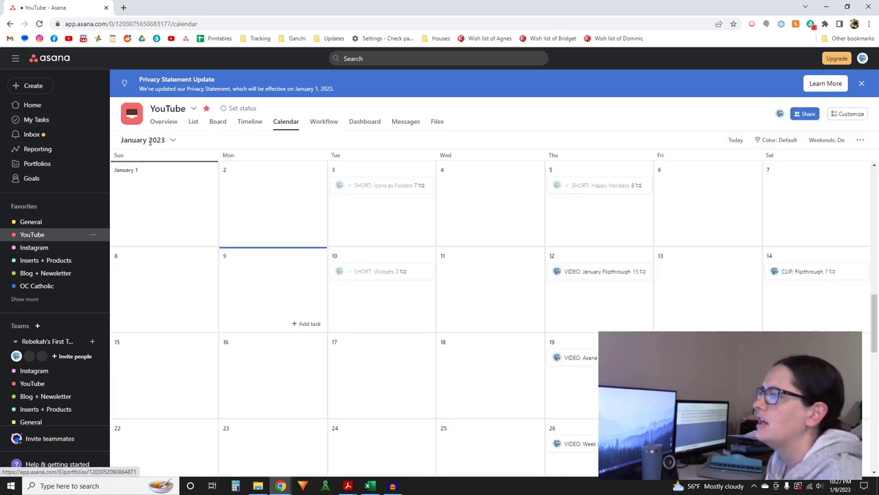
Step: Check the CLIP: Flipthrough card's subtasks on the YouTube board, and review the project's January 2023 calendar
{"action": "left_click", "coordinate": [218, 121]}
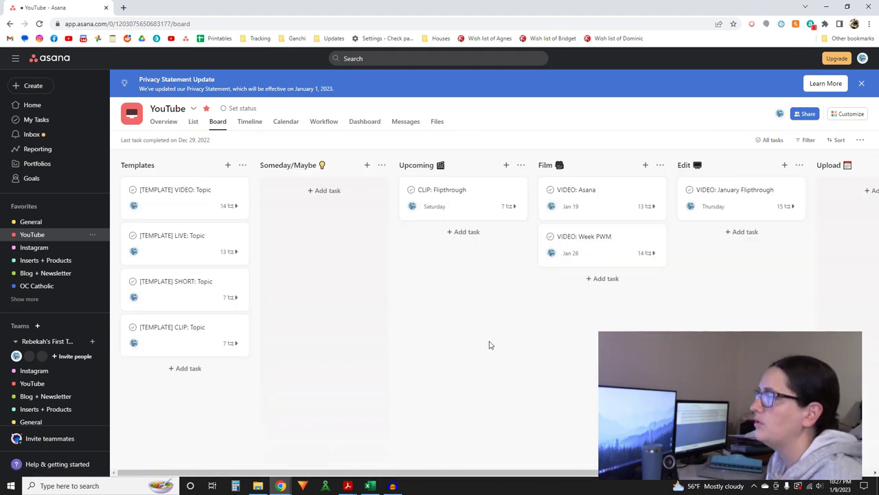
{"action": "left_click", "coordinate": [510, 207]}
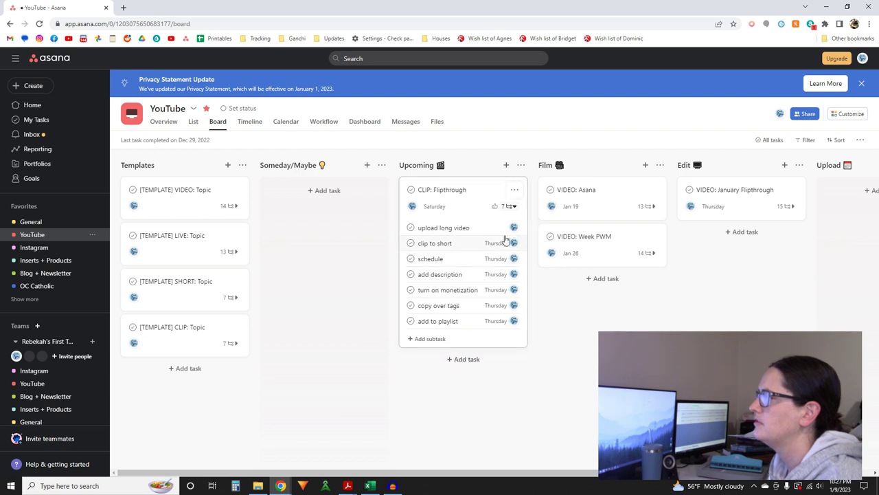
{"action": "left_click", "coordinate": [510, 206]}
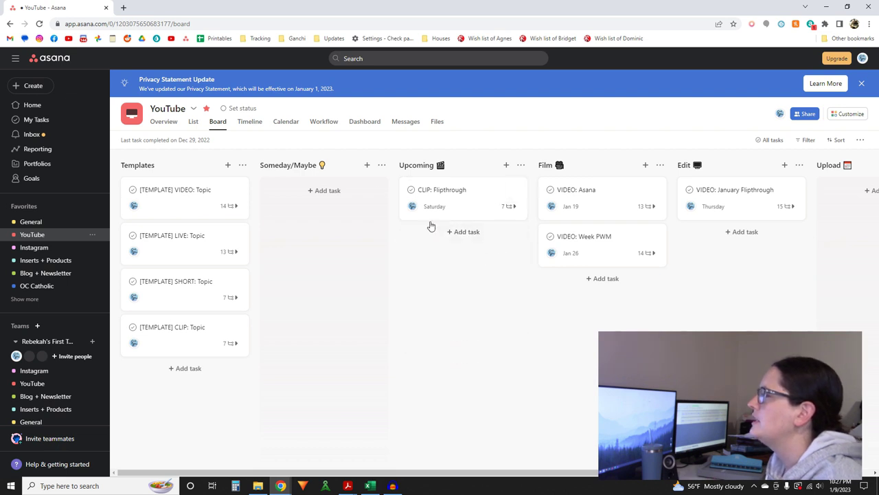
{"action": "left_click", "coordinate": [288, 125]}
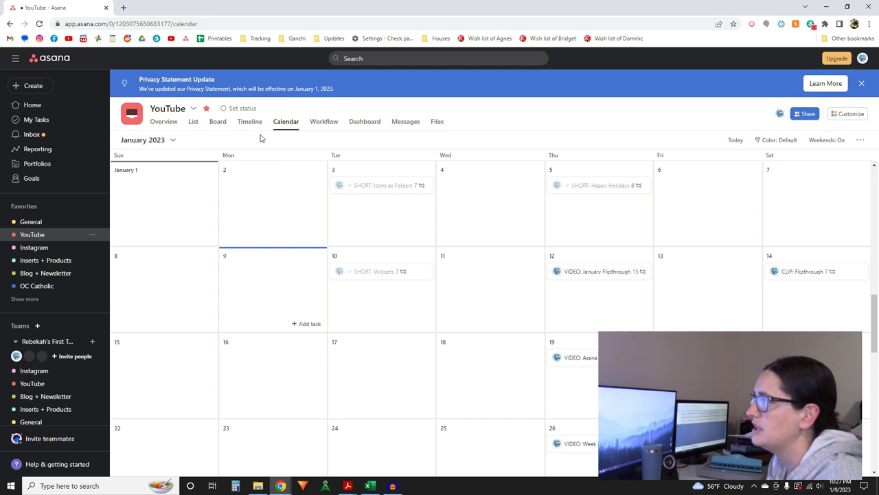
Step: Duplicate the [TEMPLATE] CLIP: Topic card on the YouTube board as CLIP: Asana, including the assignee
{"action": "left_click", "coordinate": [218, 124]}
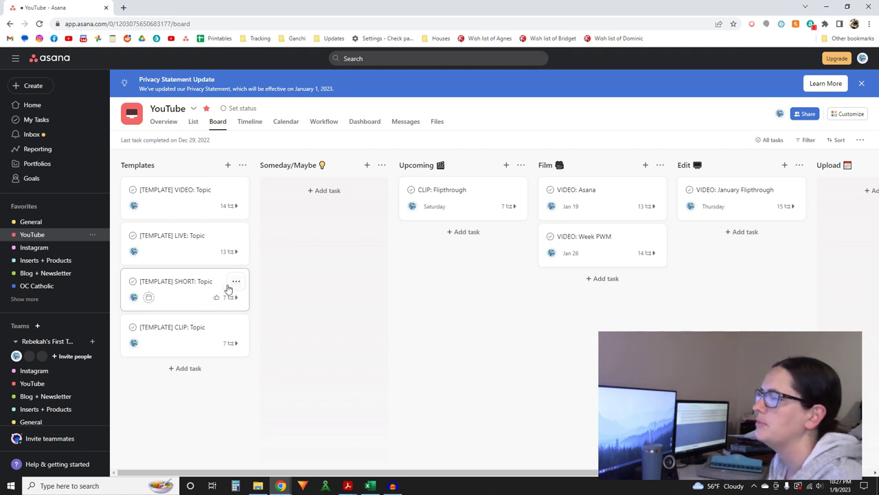
{"action": "left_click", "coordinate": [236, 327]}
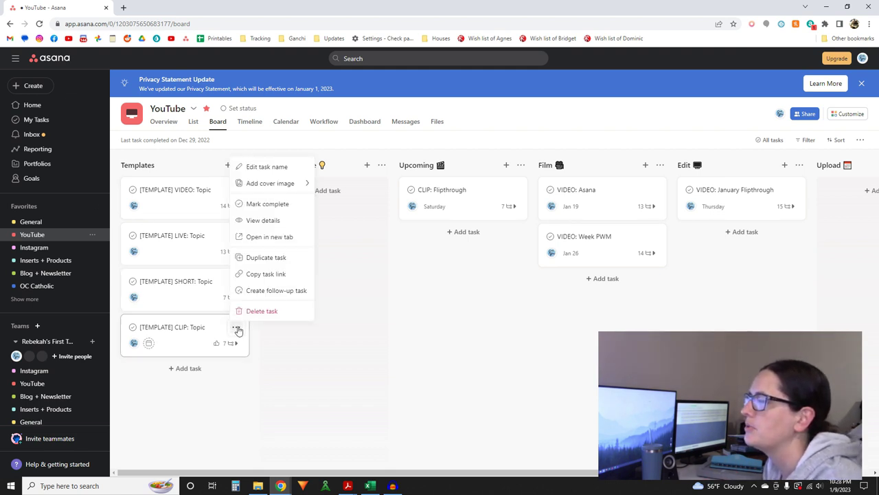
{"action": "left_click", "coordinate": [268, 260]}
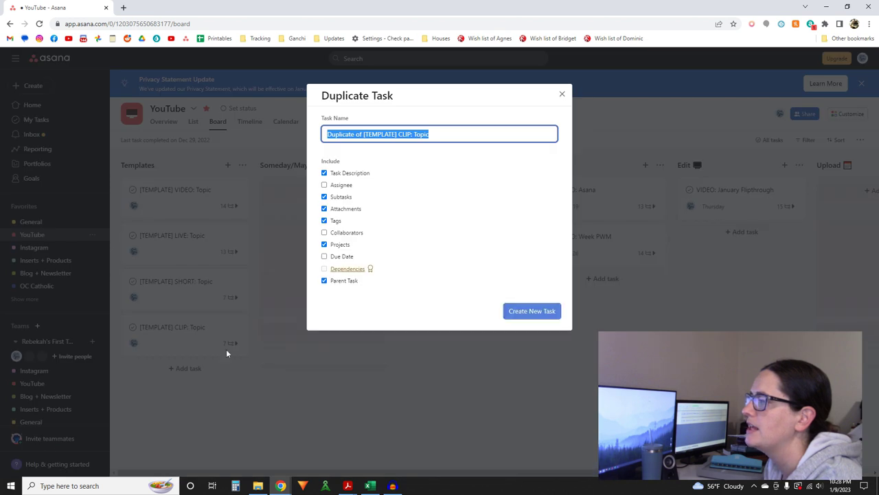
{"action": "left_click", "coordinate": [402, 132]}
{"action": "key", "text": "BackSpace"}
{"action": "key", "text": "BackSpace"}
{"action": "key", "text": "BackSpace"}
{"action": "key", "text": "BackSpace"}
{"action": "key", "text": "BackSpace"}
{"action": "key", "text": "BackSpace"}
{"action": "key", "text": "BackSpace"}
{"action": "key", "text": "BackSpace"}
{"action": "key", "text": "BackSpace"}
{"action": "key", "text": "BackSpace"}
{"action": "key", "text": "BackSpace"}
{"action": "key", "text": "BackSpace"}
{"action": "key", "text": "BackSpace"}
{"action": "key", "text": "BackSpace"}
{"action": "key", "text": "BackSpace"}
{"action": "key", "text": "BackSpace"}
{"action": "key", "text": "BackSpace"}
{"action": "key", "text": "BackSpace"}
{"action": "key", "text": "BackSpace"}
{"action": "key", "text": "BackSpace"}
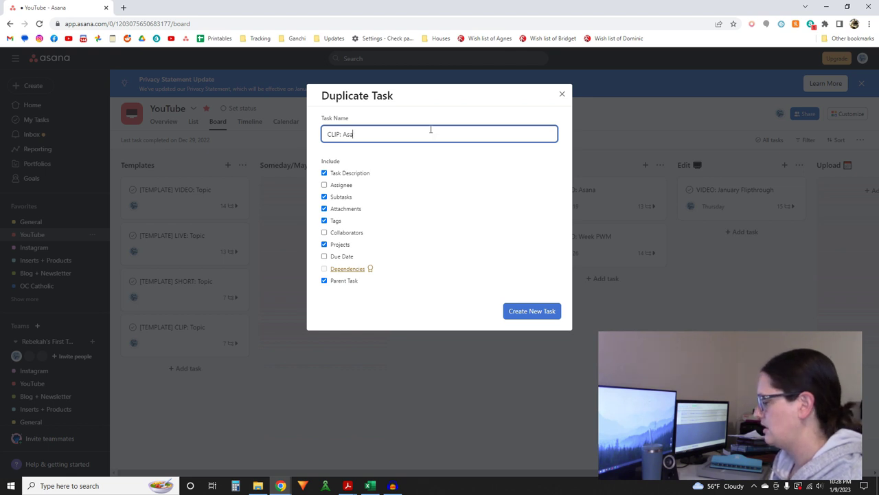
{"action": "left_click", "coordinate": [341, 185]}
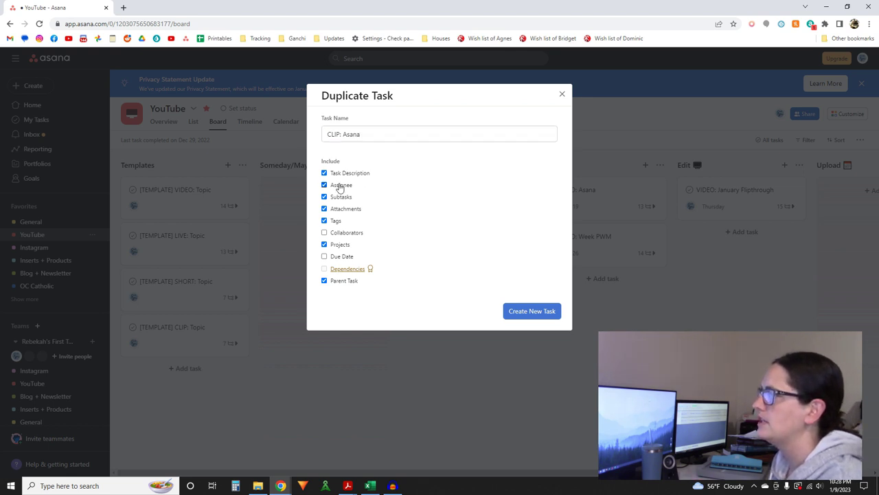
{"action": "left_click", "coordinate": [515, 315]}
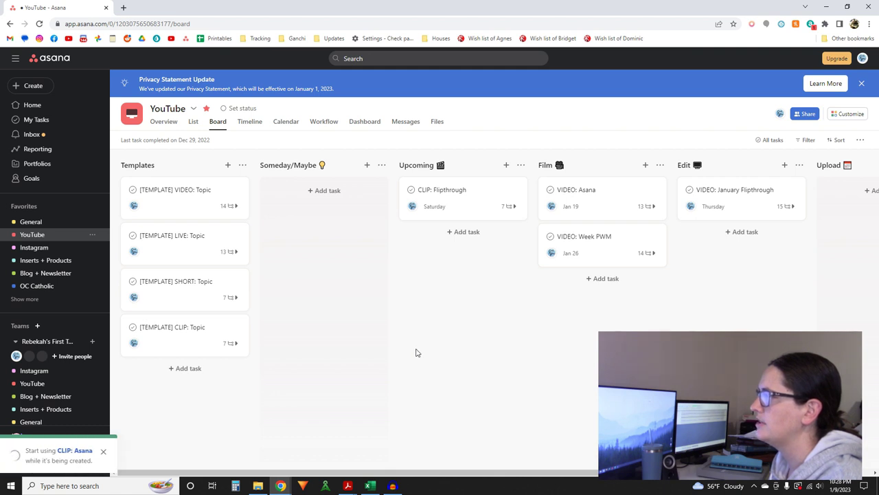
Step: Move the CLIP: Asana card to the Upcoming column, expand its subtasks, and set its due date to January 21
{"action": "left_click_drag", "start_coordinate": [172, 373], "coordinate": [467, 263]}
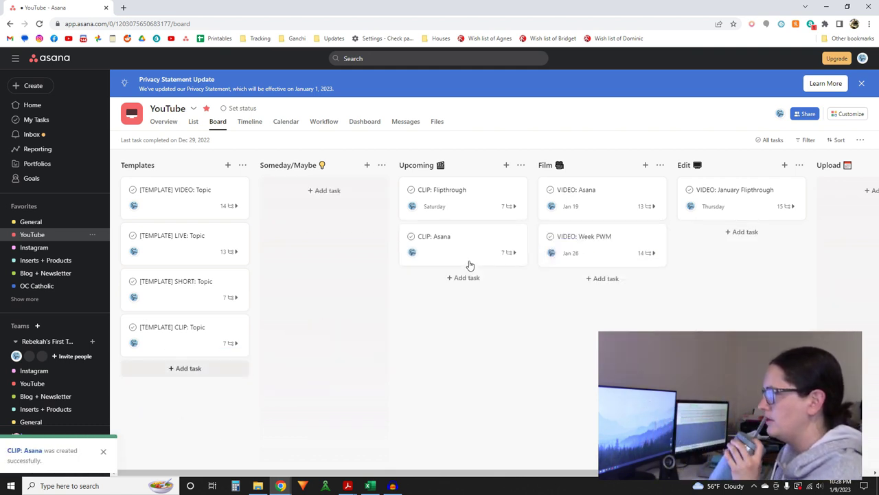
{"action": "left_click", "coordinate": [511, 253]}
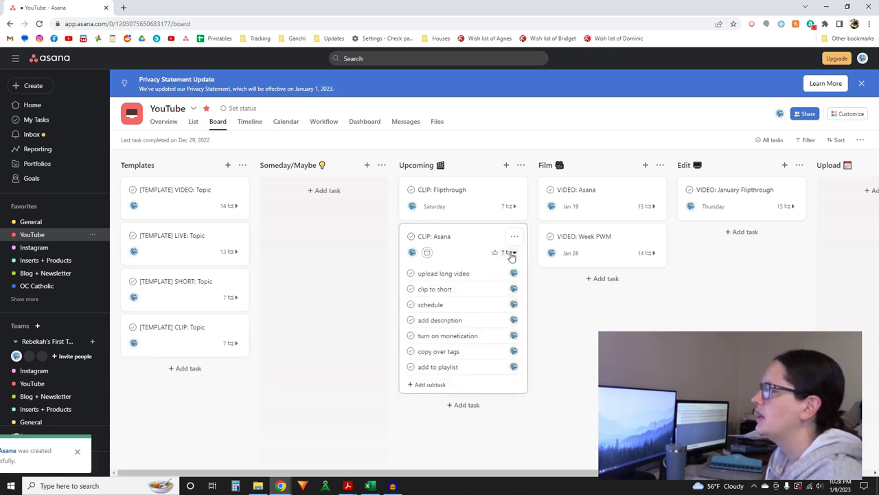
{"action": "left_click", "coordinate": [427, 252]}
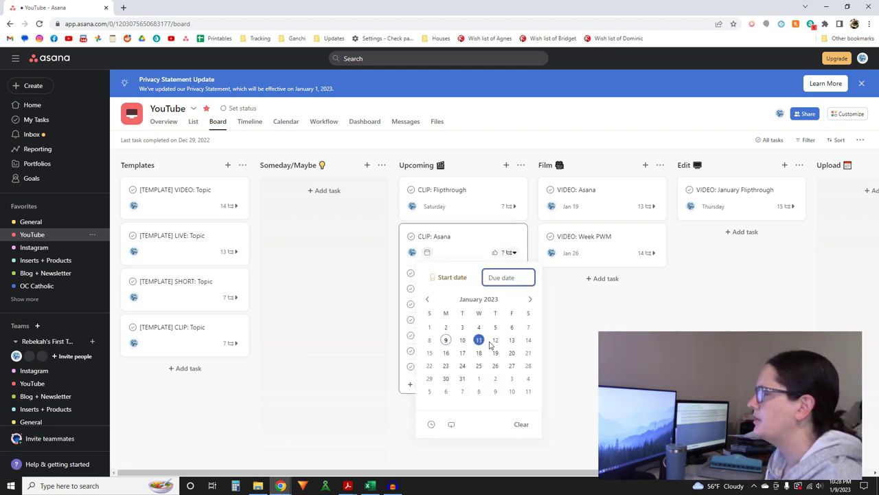
{"action": "left_click", "coordinate": [529, 356]}
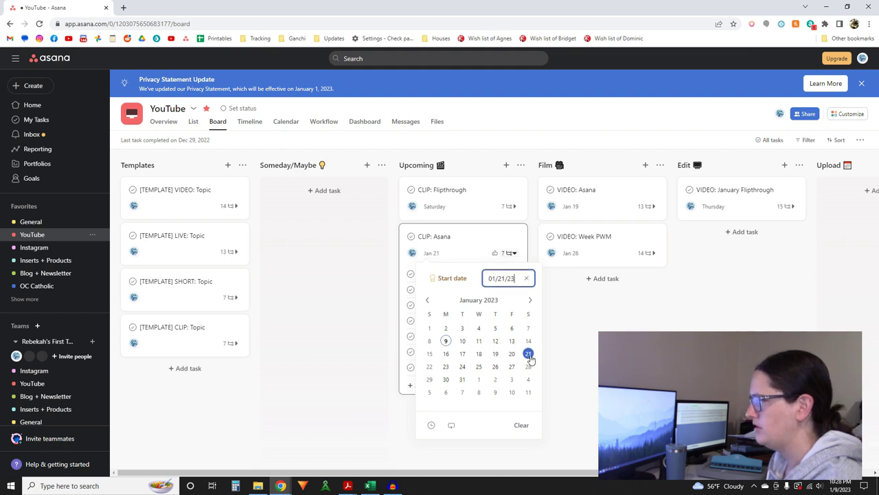
Step: Set the due date of CLIP: Asana's subtasks from clip to short through add to playlist to January 19, and close the details
{"action": "left_click", "coordinate": [481, 239]}
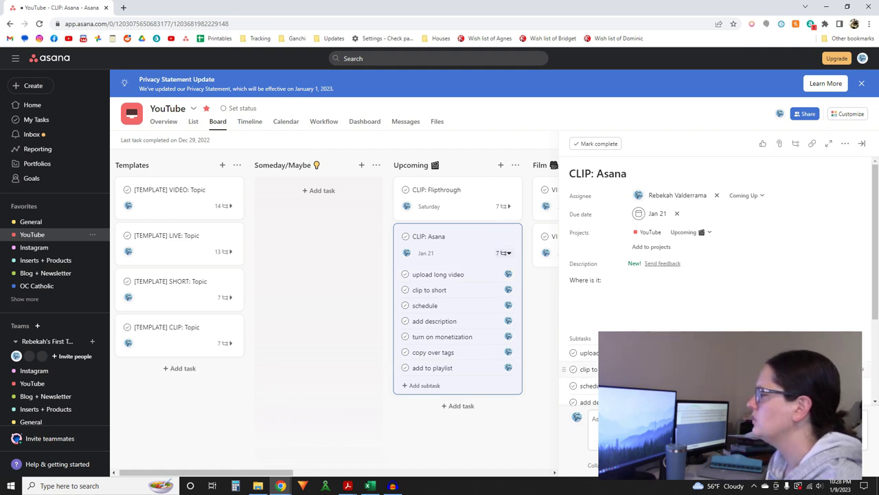
{"action": "scroll", "coordinate": [756, 280], "scroll_direction": "down", "scroll_amount": 2}
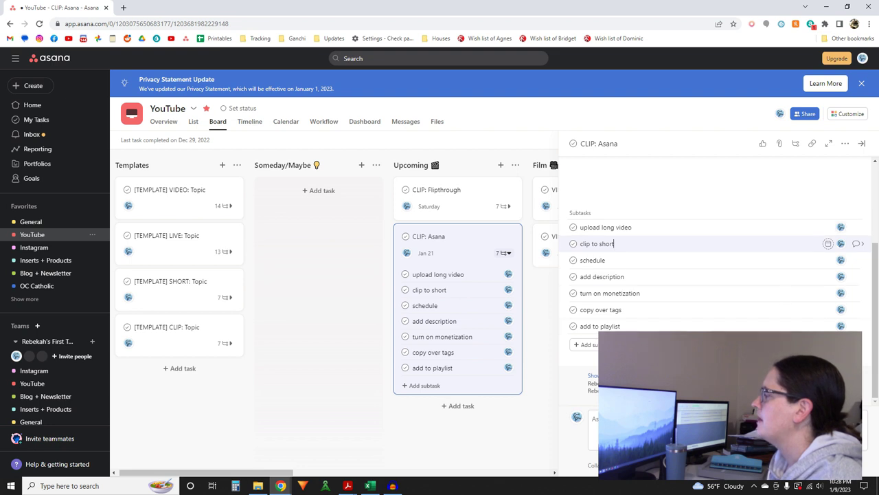
{"action": "left_click", "coordinate": [794, 328], "text": "shift"}
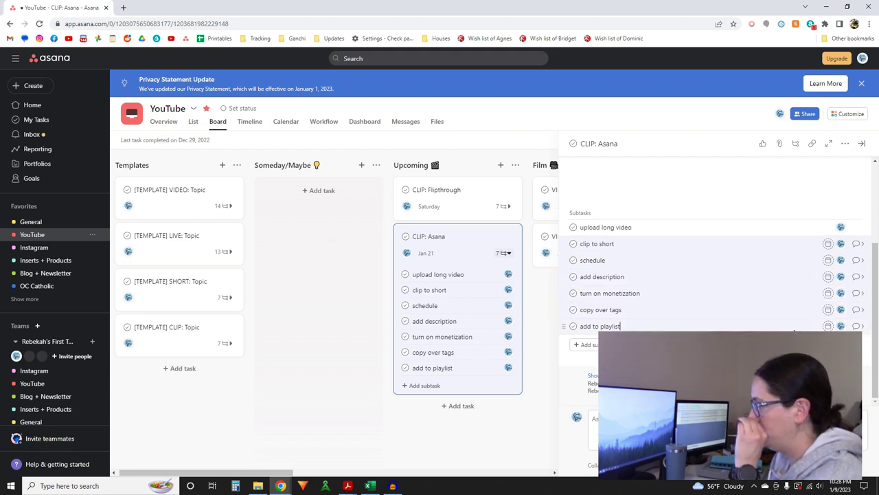
{"action": "left_click", "coordinate": [829, 326]}
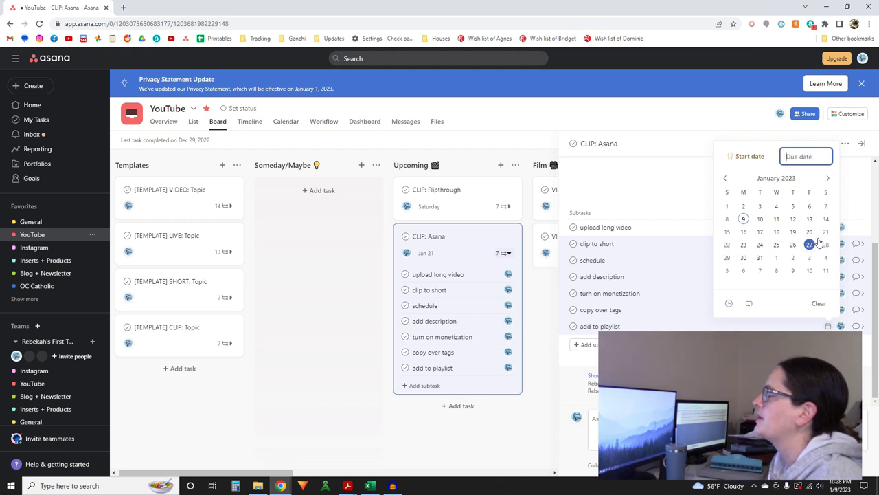
{"action": "left_click", "coordinate": [793, 234]}
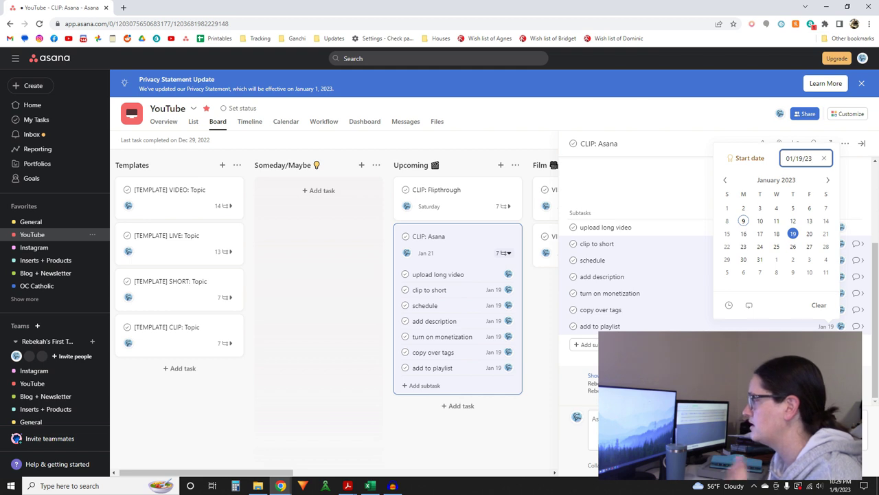
{"action": "key", "text": "Escape"}
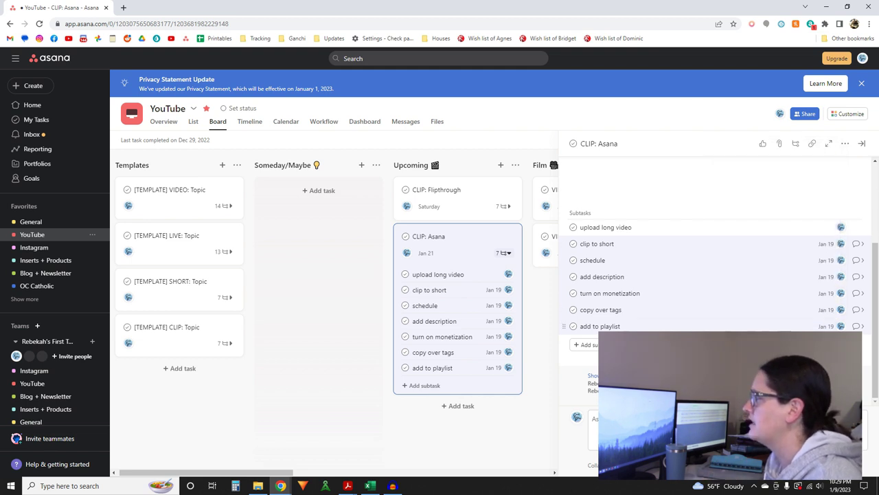
{"action": "scroll", "coordinate": [715, 275], "scroll_direction": "up", "scroll_amount": 1}
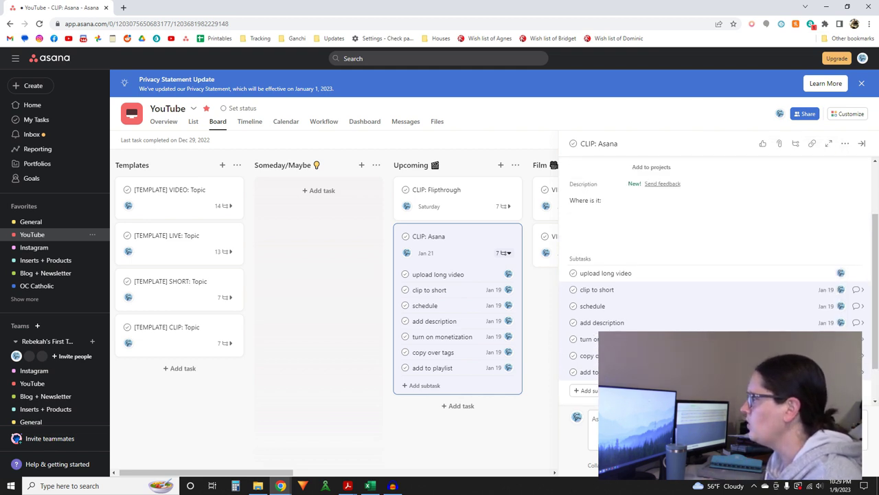
{"action": "scroll", "coordinate": [801, 201], "scroll_direction": "up", "scroll_amount": 3}
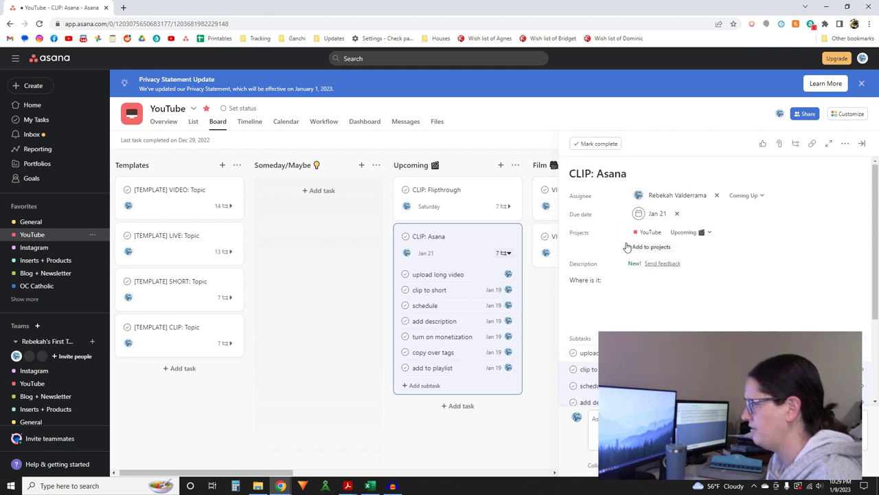
{"action": "left_click", "coordinate": [469, 434]}
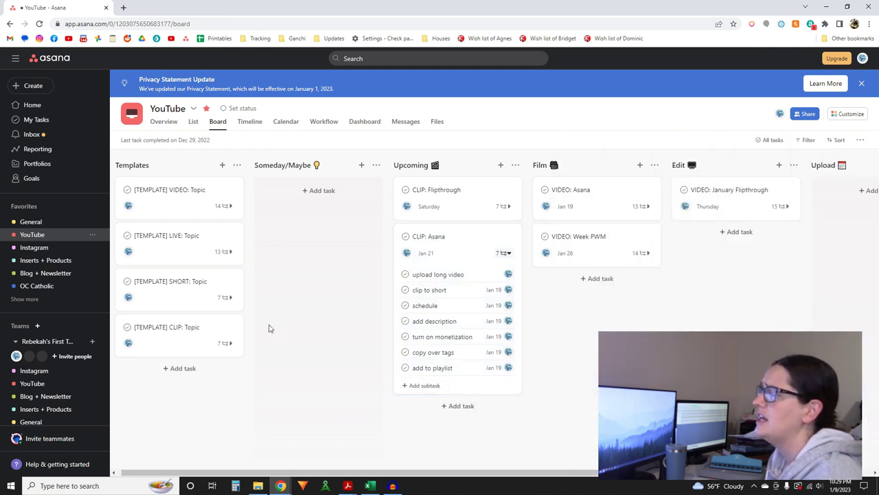
Step: Review the Instagram project's January calendar for a reel to reuse, and return to the YouTube board
{"action": "left_click", "coordinate": [40, 252]}
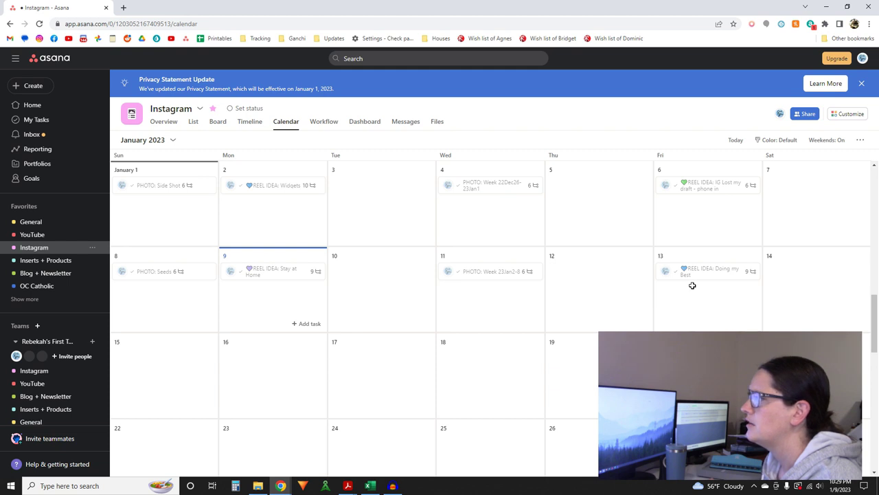
{"action": "scroll", "coordinate": [260, 285], "scroll_direction": "up", "scroll_amount": 1}
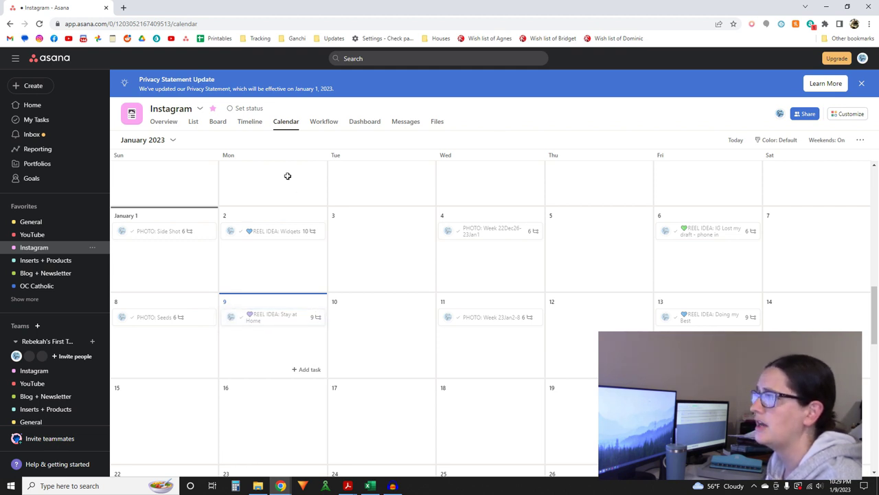
{"action": "left_click", "coordinate": [31, 237]}
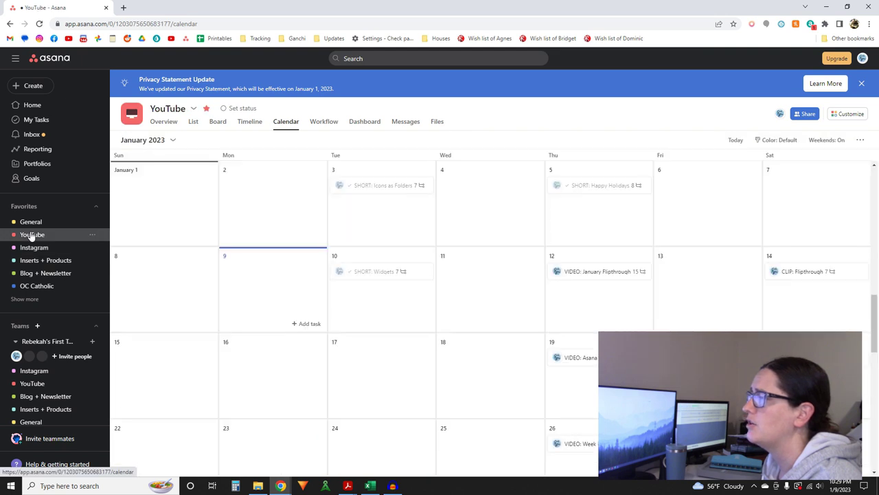
{"action": "left_click", "coordinate": [213, 126]}
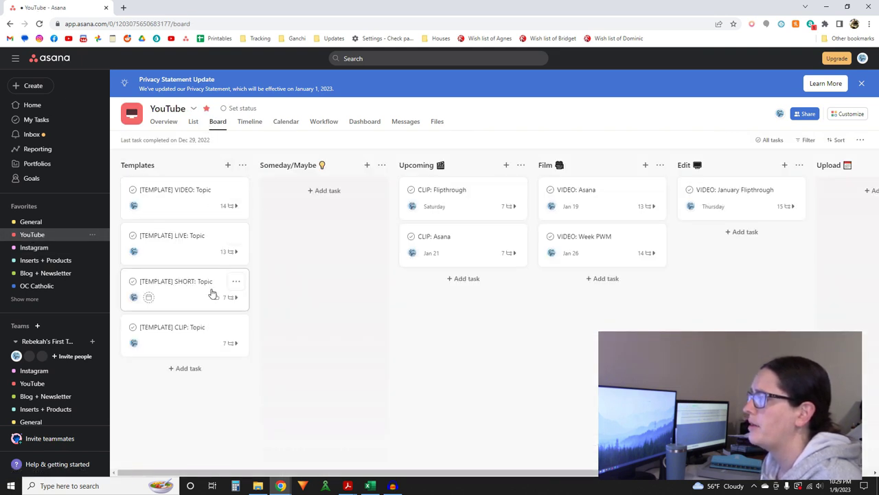
Step: Duplicate the [TEMPLATE] SHORT: Topic card as SHORT: Stay at Home, including the assignee
{"action": "left_click", "coordinate": [236, 283]}
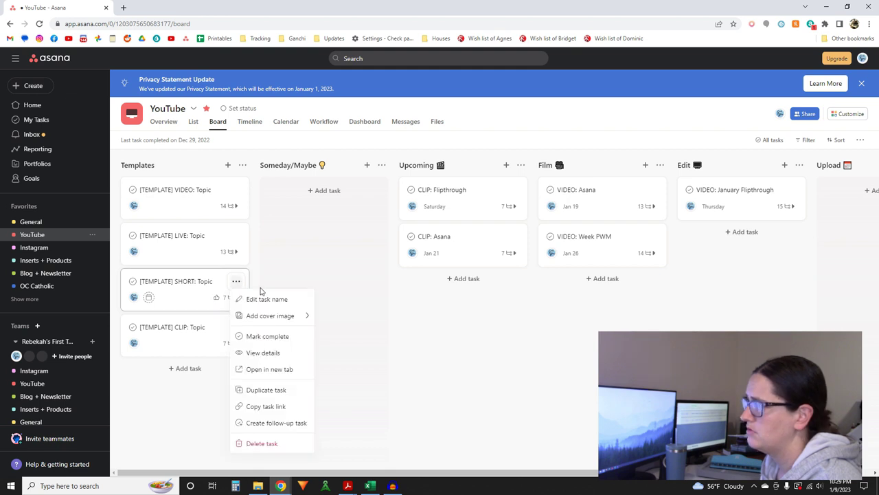
{"action": "left_click", "coordinate": [264, 390]}
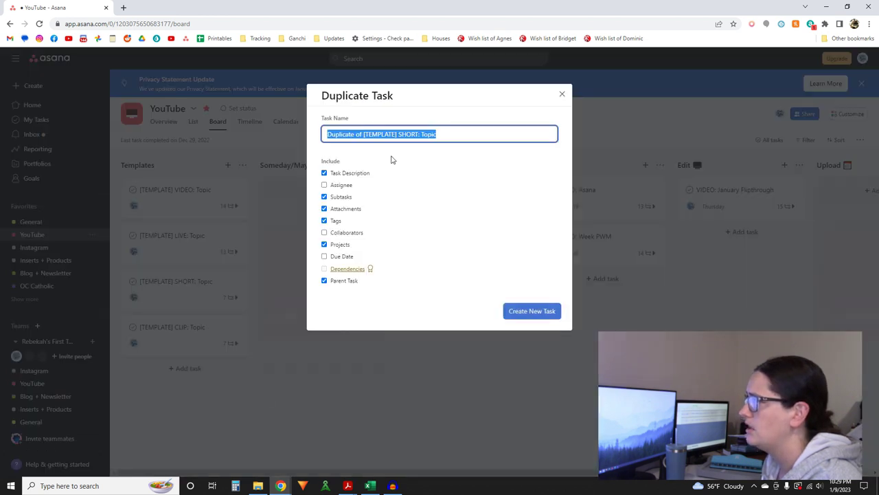
{"action": "left_click", "coordinate": [400, 133]}
{"action": "key", "text": "BackSpace"}
{"action": "key", "text": "BackSpace"}
{"action": "key", "text": "BackSpace"}
{"action": "key", "text": "BackSpace"}
{"action": "key", "text": "BackSpace"}
{"action": "key", "text": "BackSpace"}
{"action": "key", "text": "BackSpace"}
{"action": "key", "text": "BackSpace"}
{"action": "key", "text": "BackSpace"}
{"action": "key", "text": "BackSpace"}
{"action": "key", "text": "BackSpace"}
{"action": "key", "text": "BackSpace"}
{"action": "key", "text": "BackSpace"}
{"action": "key", "text": "BackSpace"}
{"action": "key", "text": "BackSpace"}
{"action": "key", "text": "BackSpace"}
{"action": "key", "text": "BackSpace"}
{"action": "key", "text": "BackSpace"}
{"action": "key", "text": "BackSpace"}
{"action": "key", "text": "BackSpace"}
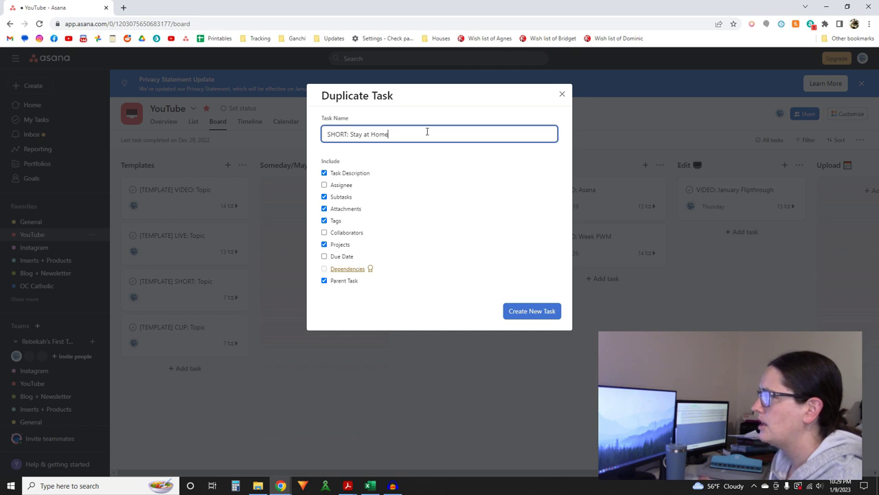
{"action": "left_click", "coordinate": [338, 186]}
{"action": "left_click", "coordinate": [522, 310]}
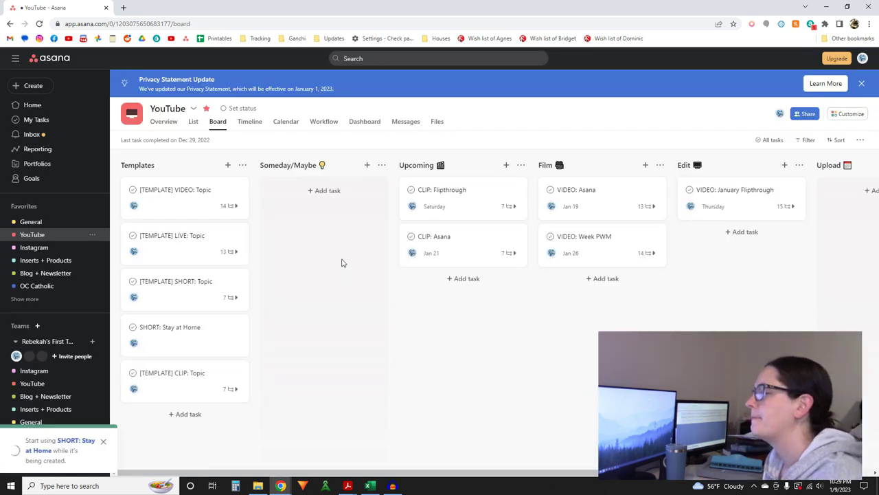
Step: Move the SHORT: Stay at Home card to the Upcoming column and set its due date to January 17
{"action": "left_click_drag", "start_coordinate": [190, 336], "coordinate": [477, 284]}
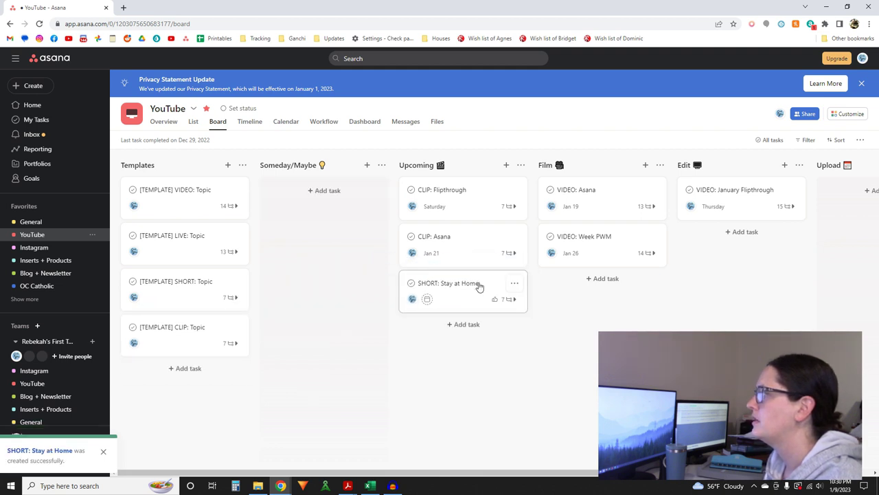
{"action": "left_click", "coordinate": [427, 298]}
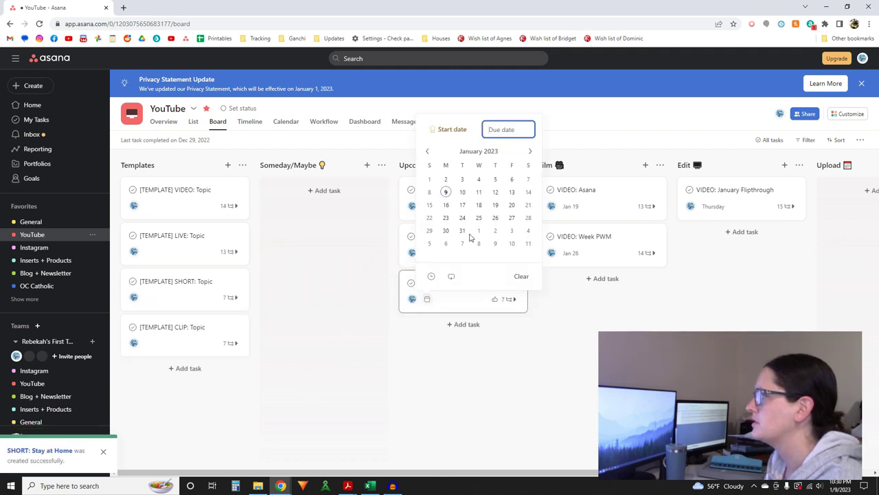
{"action": "left_click", "coordinate": [462, 206]}
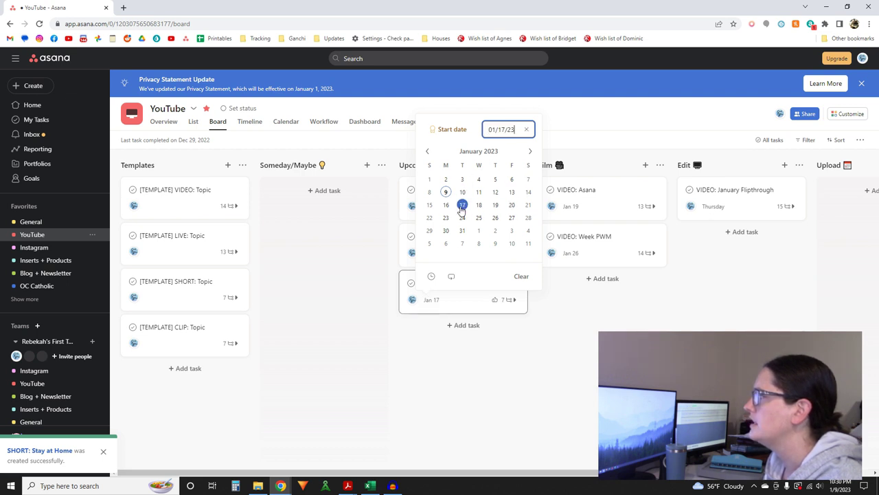
Step: Open the SHORT: Stay at Home card's details and mark the create and post Reel and assign date for YT subtasks complete
{"action": "left_click", "coordinate": [512, 301]}
{"action": "left_click", "coordinate": [467, 287]}
{"action": "scroll", "coordinate": [710, 249], "scroll_direction": "down", "scroll_amount": 3}
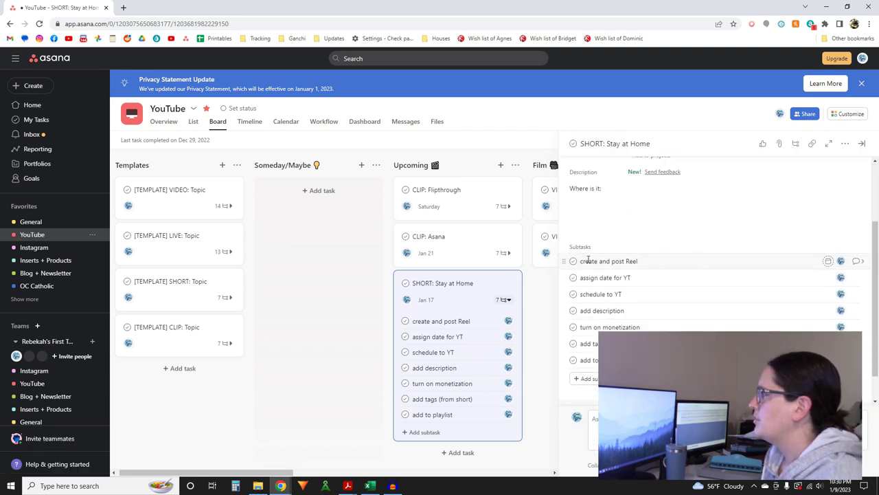
{"action": "left_click", "coordinate": [574, 261]}
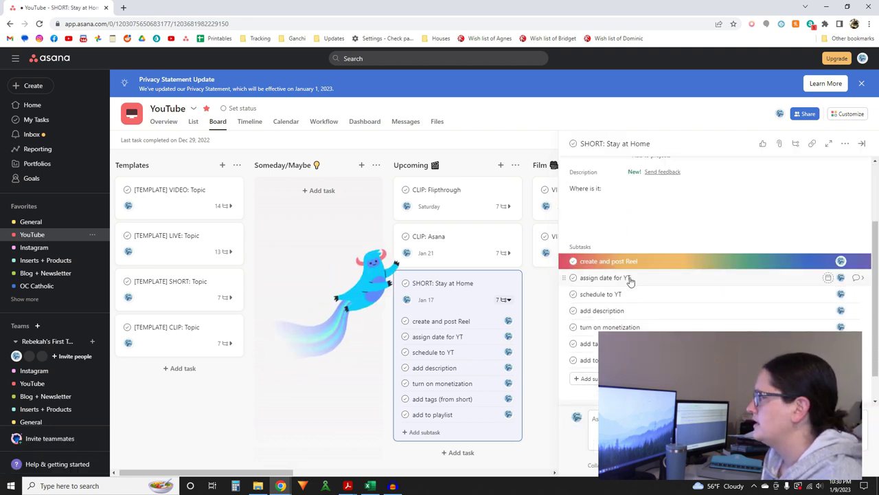
{"action": "left_click", "coordinate": [573, 279]}
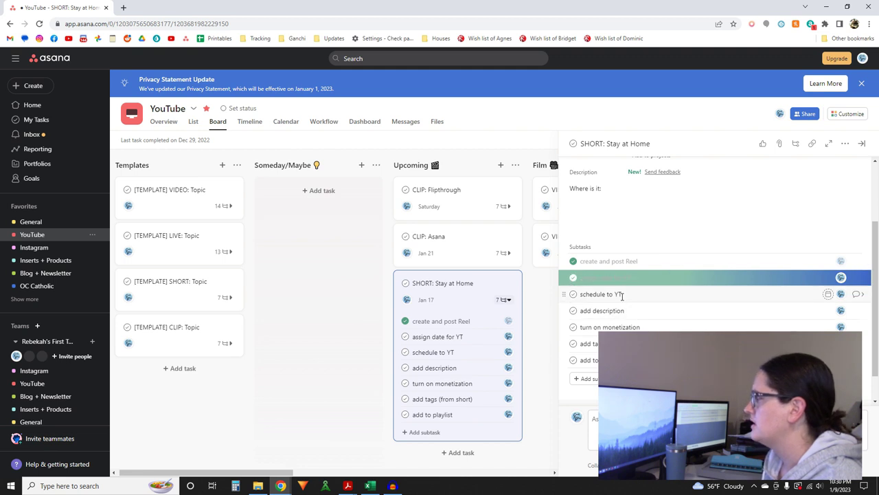
Step: Set the due date of SHORT: Stay at Home's subtasks from schedule to YT through add to playlist to January 10, and close the details
{"action": "left_click", "coordinate": [829, 296]}
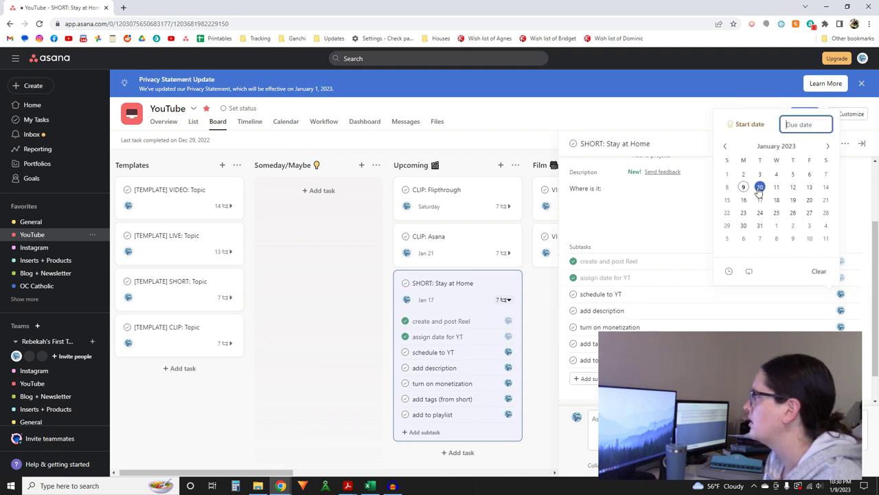
{"action": "left_click", "coordinate": [759, 189]}
{"action": "left_click", "coordinate": [828, 310]}
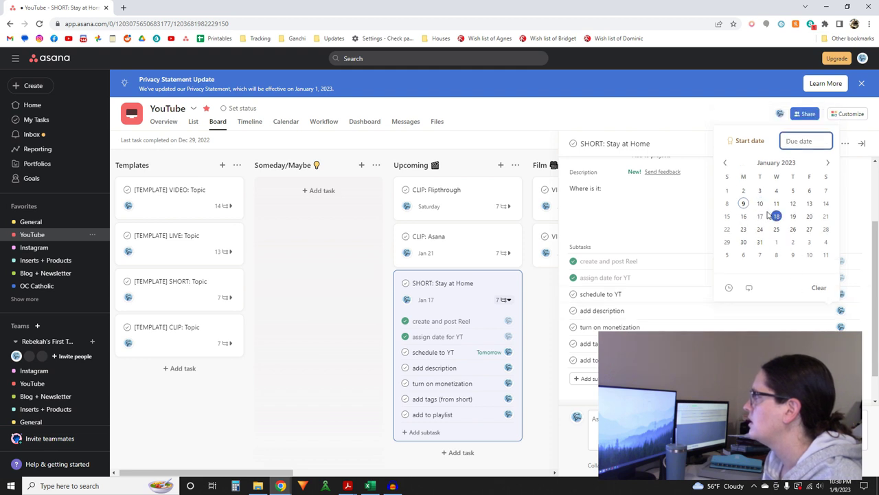
{"action": "left_click", "coordinate": [760, 205]}
{"action": "left_click", "coordinate": [841, 327]}
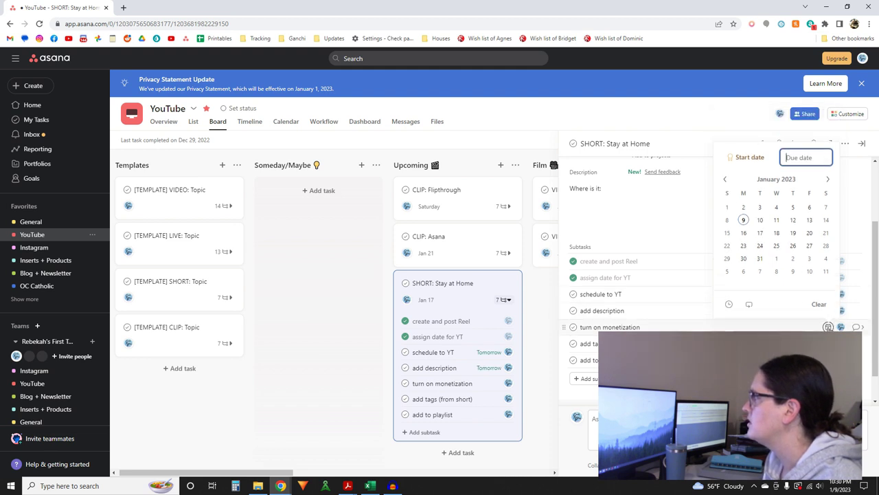
{"action": "left_click", "coordinate": [760, 221]}
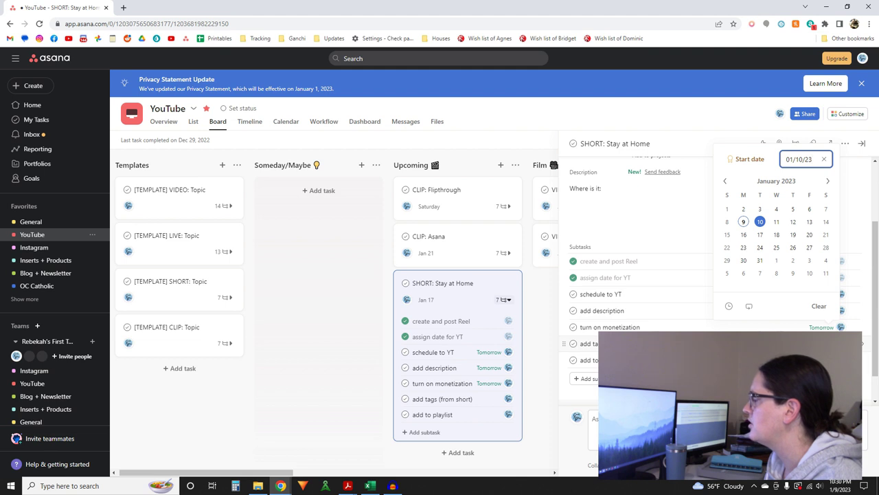
{"action": "left_click", "coordinate": [841, 344]}
{"action": "left_click", "coordinate": [761, 237]}
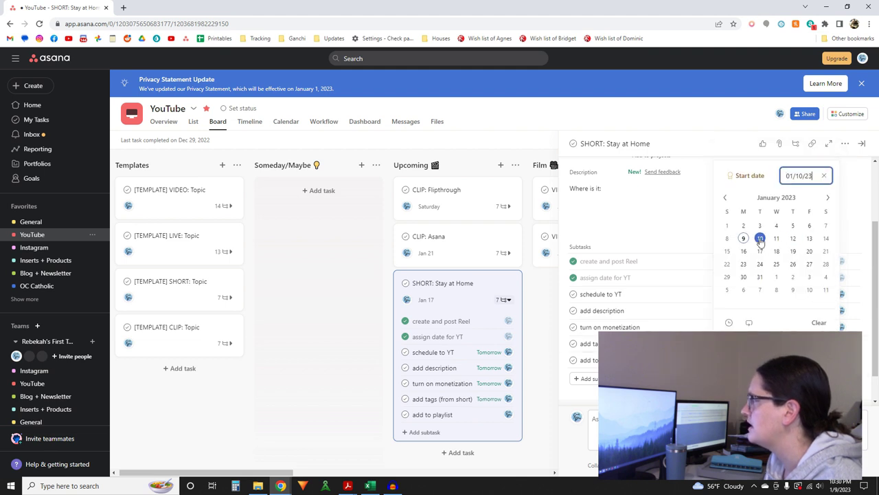
{"action": "left_click", "coordinate": [841, 360]}
{"action": "left_click", "coordinate": [760, 255]}
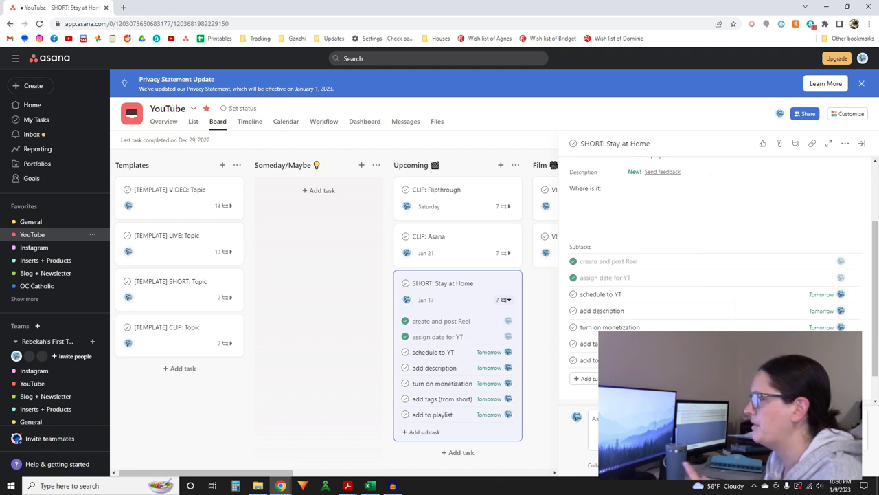
{"action": "scroll", "coordinate": [687, 369], "scroll_direction": "up", "scroll_amount": 3}
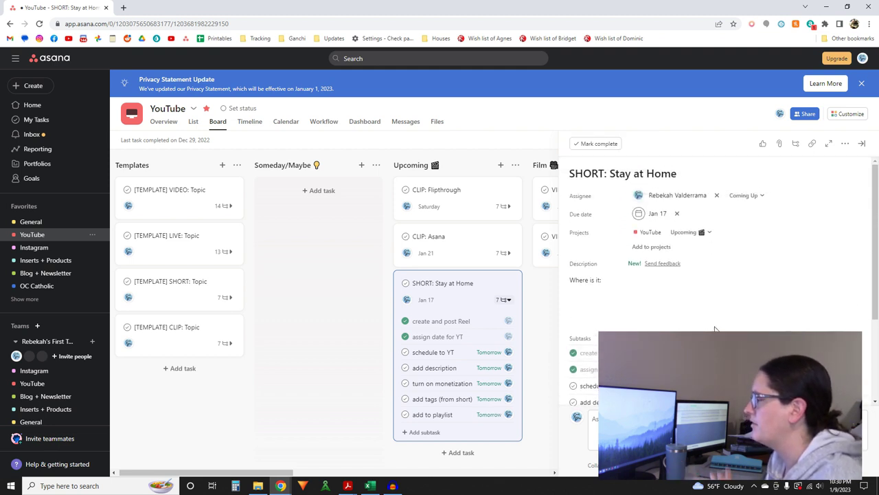
{"action": "left_click", "coordinate": [338, 329]}
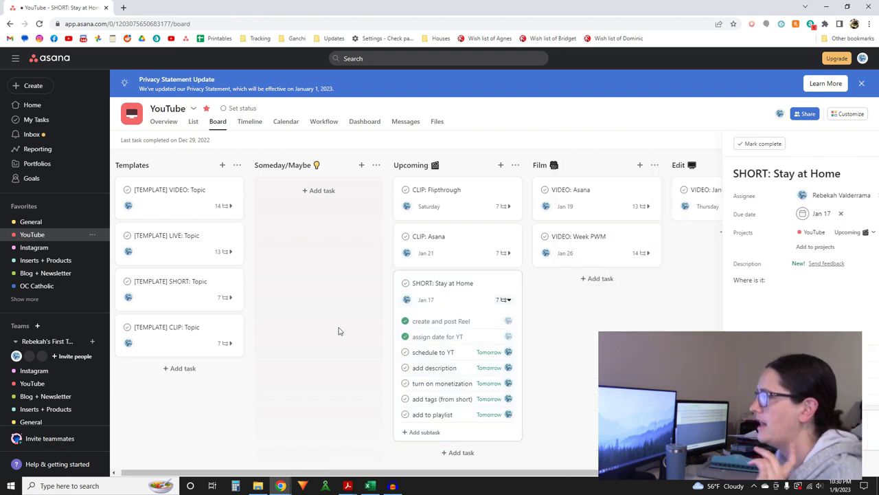
Step: Open the Instagram project in Asana, and copy the link of the "New Reels Trend for any niche" reel from Instagram's saved All Posts collection
{"action": "left_click", "coordinate": [41, 248]}
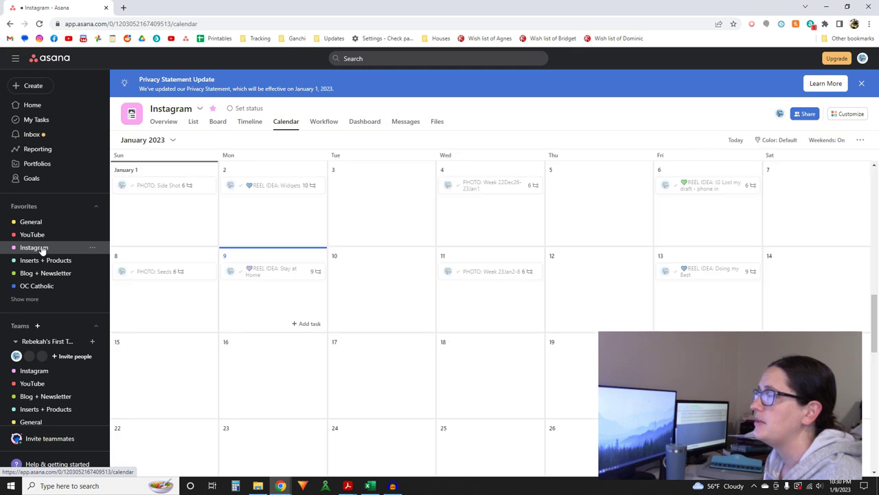
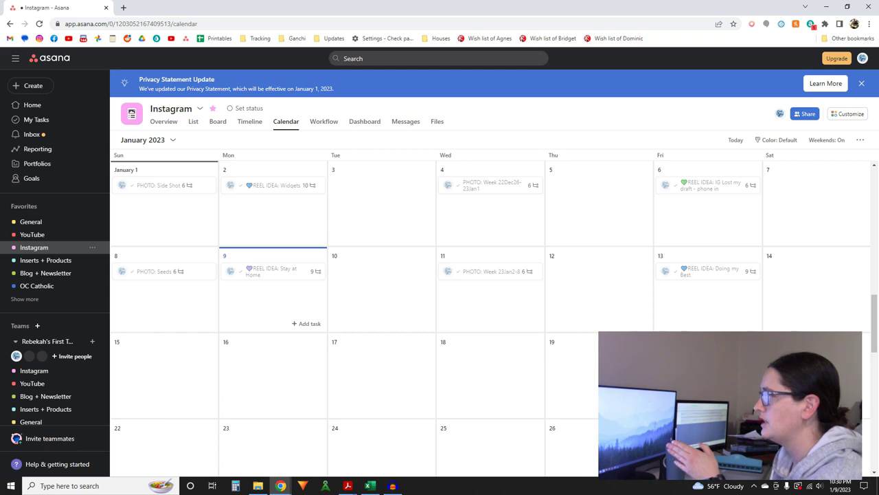
{"action": "scroll", "coordinate": [508, 227], "scroll_direction": "right", "scroll_amount": 5}
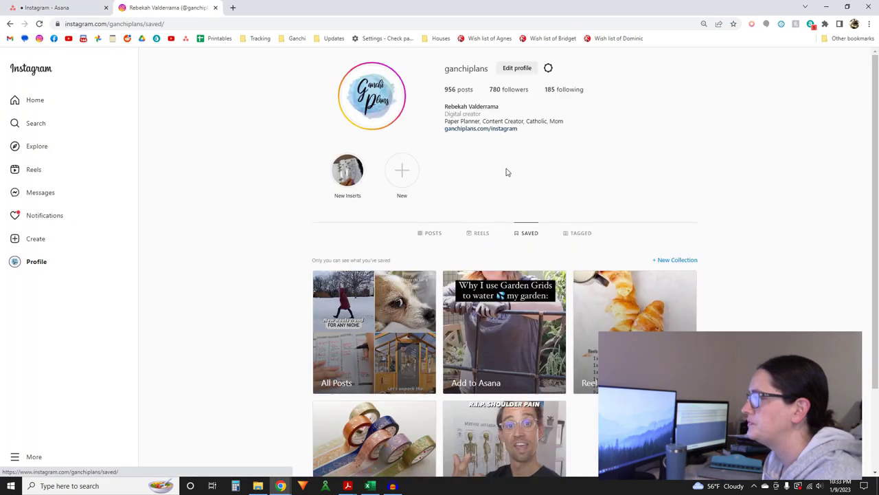
{"action": "scroll", "coordinate": [342, 206], "scroll_direction": "down", "scroll_amount": 1}
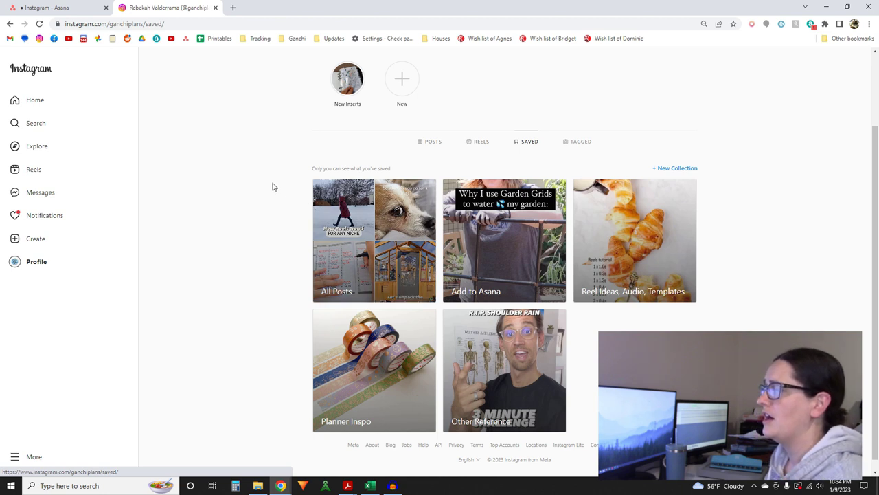
{"action": "left_click", "coordinate": [349, 207]}
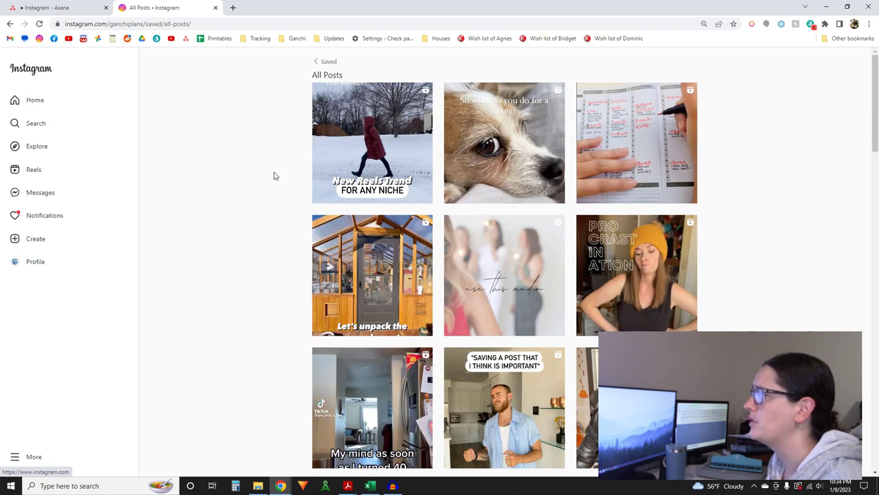
{"action": "left_click", "coordinate": [365, 123]}
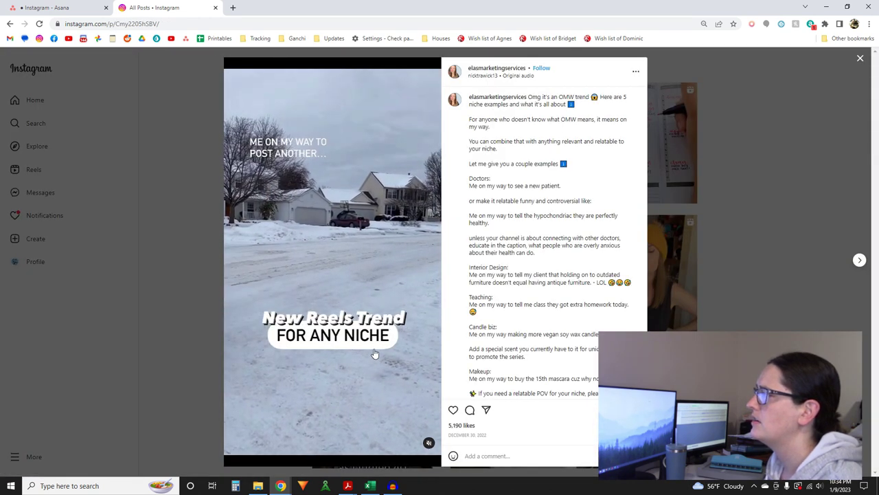
{"action": "left_click", "coordinate": [227, 24]}
{"action": "key", "text": "ctrl+c"}
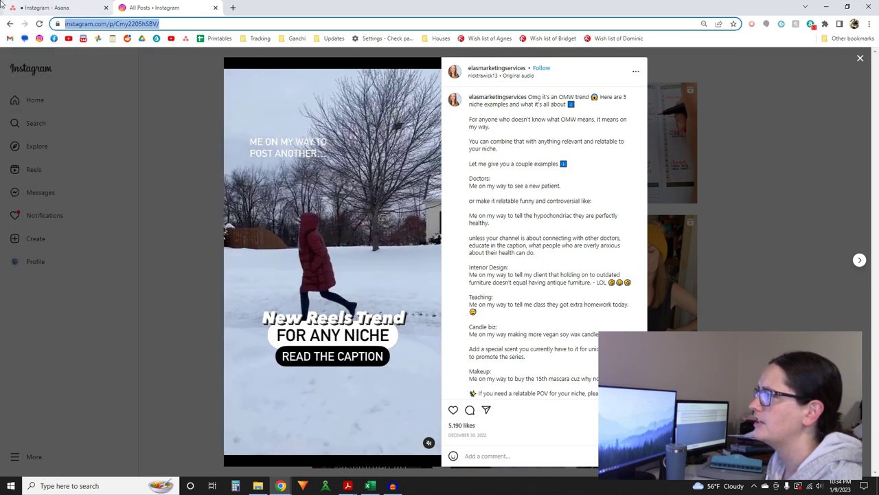
Step: Switch back to Asana and duplicate the [TEMPLATE] REEL IDEA: Topic card as REEL IDEA: On my way, including the assignee
{"action": "left_click", "coordinate": [51, 8]}
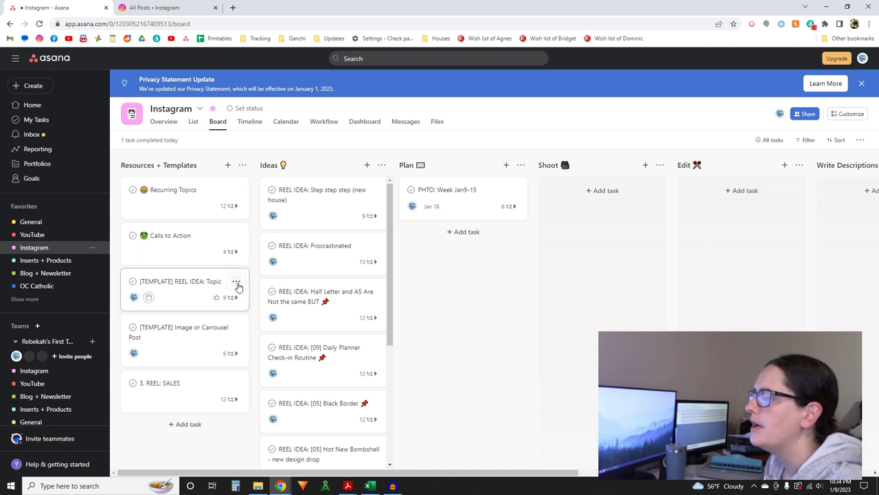
{"action": "left_click", "coordinate": [236, 283]}
{"action": "left_click", "coordinate": [275, 388]}
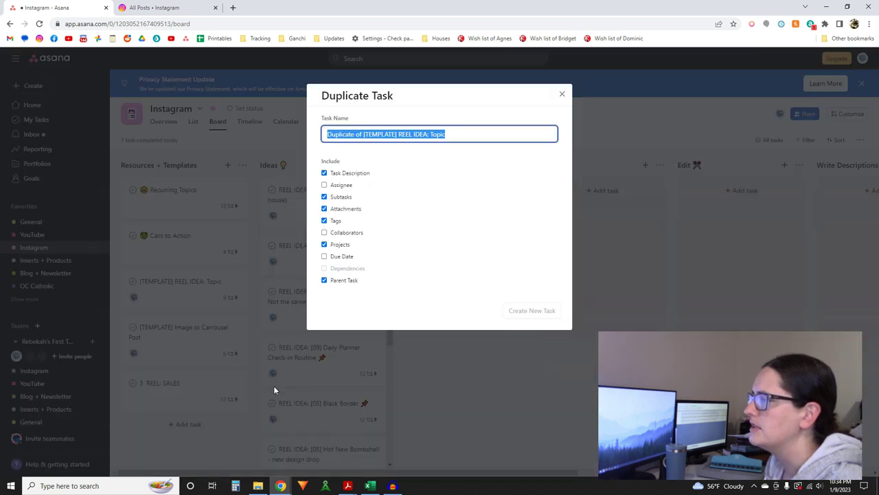
{"action": "left_click", "coordinate": [398, 134]}
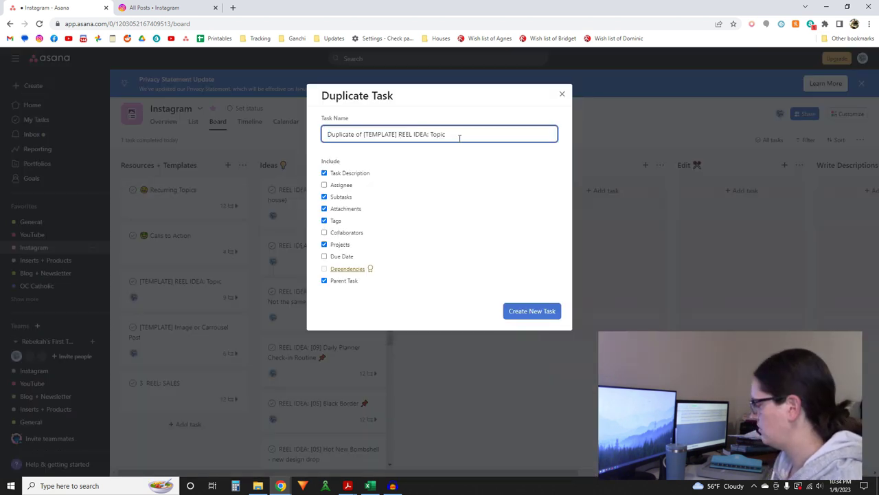
{"action": "key", "text": "BackSpace"}
{"action": "key", "text": "BackSpace"}
{"action": "key", "text": "BackSpace"}
{"action": "key", "text": "BackSpace"}
{"action": "key", "text": "BackSpace"}
{"action": "key", "text": "BackSpace"}
{"action": "key", "text": "BackSpace"}
{"action": "key", "text": "BackSpace"}
{"action": "key", "text": "BackSpace"}
{"action": "key", "text": "BackSpace"}
{"action": "key", "text": "BackSpace"}
{"action": "key", "text": "BackSpace"}
{"action": "key", "text": "BackSpace"}
{"action": "key", "text": "BackSpace"}
{"action": "key", "text": "BackSpace"}
{"action": "key", "text": "BackSpace"}
{"action": "key", "text": "BackSpace"}
{"action": "key", "text": "BackSpace"}
{"action": "key", "text": "BackSpace"}
{"action": "key", "text": "BackSpace"}
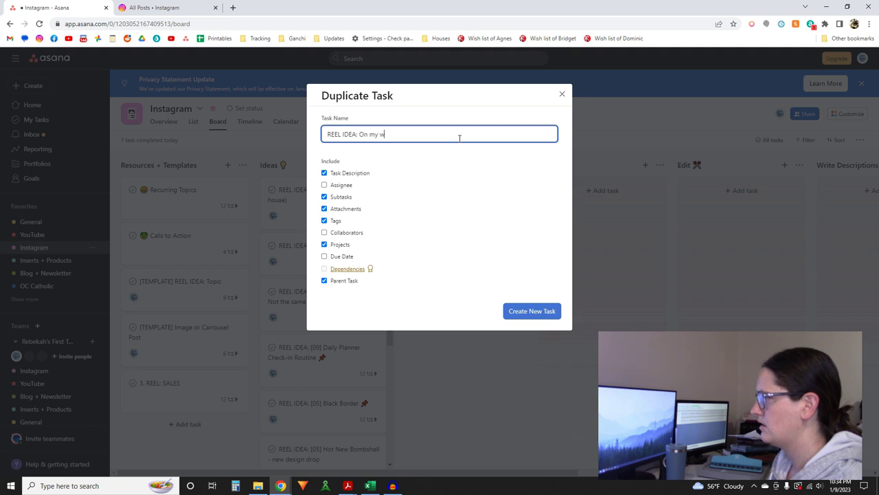
{"action": "left_click", "coordinate": [336, 186]}
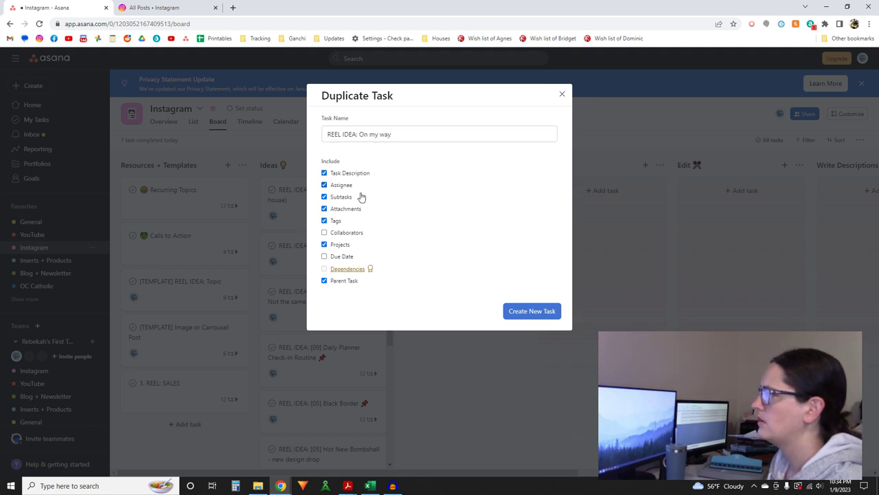
{"action": "left_click", "coordinate": [532, 310]}
Step: Move REEL IDEA: On my way to Plan with a January 16 due date, and move PHTO: Week Jan9-15 to Shoot
{"action": "left_click_drag", "start_coordinate": [186, 327], "coordinate": [460, 234]}
{"action": "left_click_drag", "start_coordinate": [460, 196], "coordinate": [588, 205]}
{"action": "left_click", "coordinate": [427, 206]}
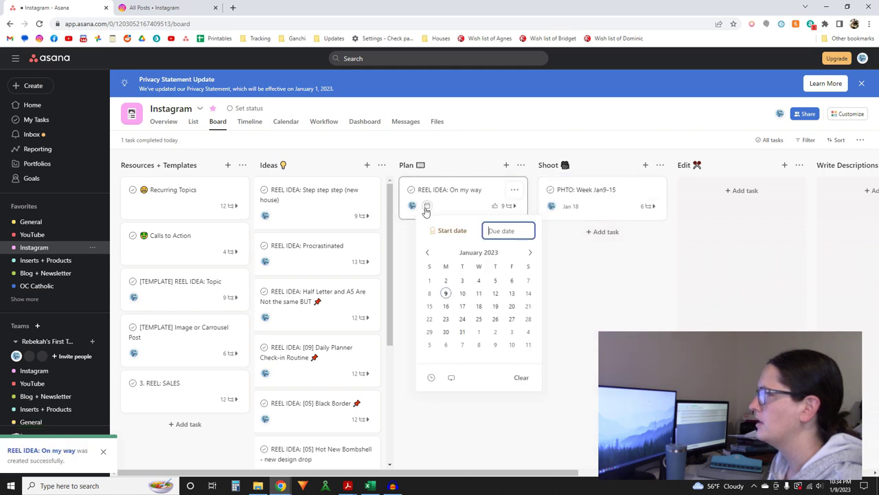
{"action": "left_click", "coordinate": [446, 305]}
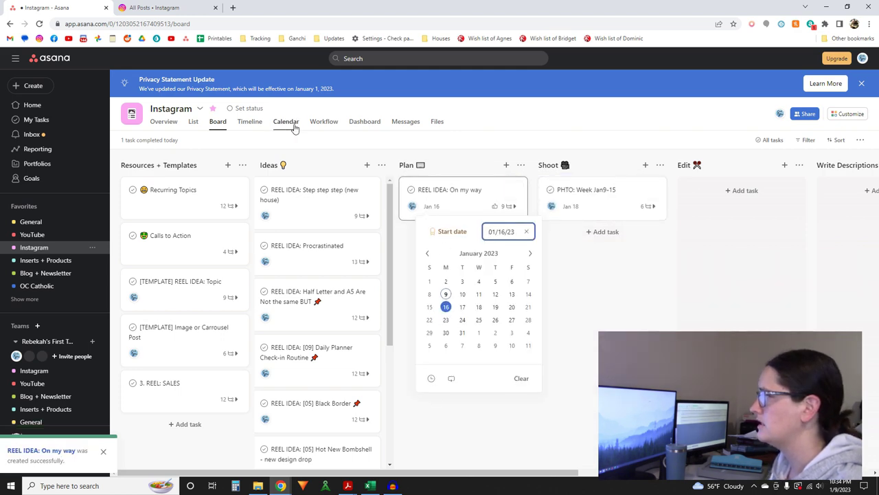
Step: Open REEL IDEA: On my way from the Instagram project's calendar and paste the copied reel link after Audio Link in its description
{"action": "left_click", "coordinate": [289, 124]}
{"action": "left_click", "coordinate": [275, 269]}
{"action": "left_click", "coordinate": [347, 214]}
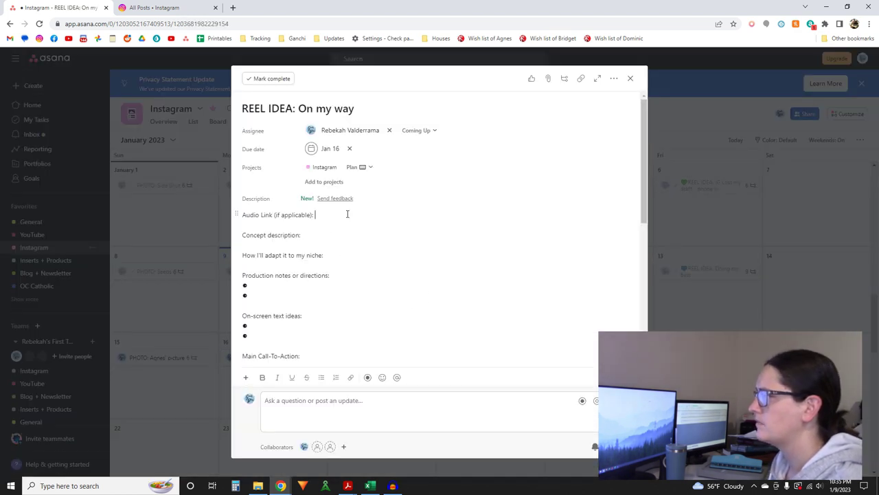
{"action": "key", "text": "ctrl+v"}
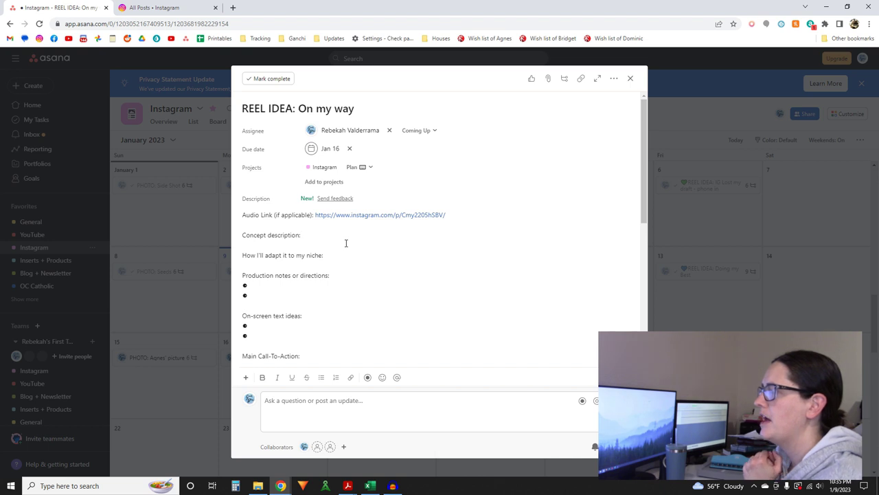
Step: Enter "On my way to break up a fight between my kids" as the concept description
{"action": "type", "text": "On my way to"}
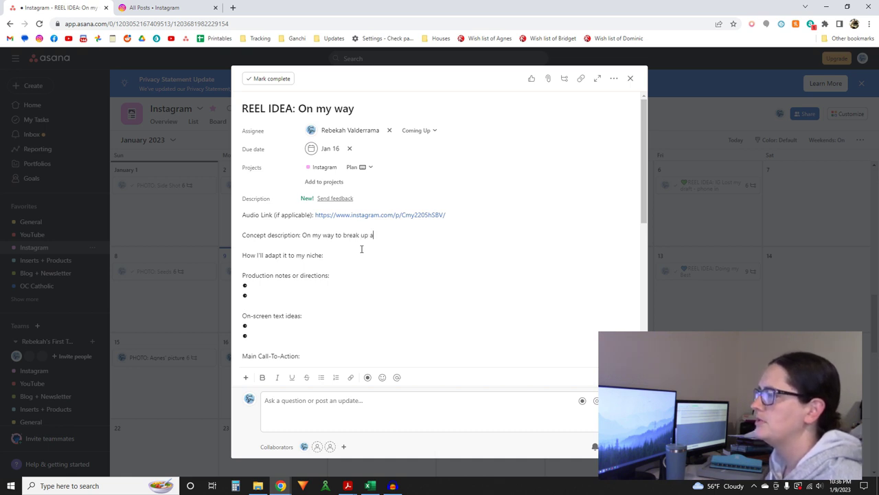
{"action": "type", "text": "break up a fight betw"}
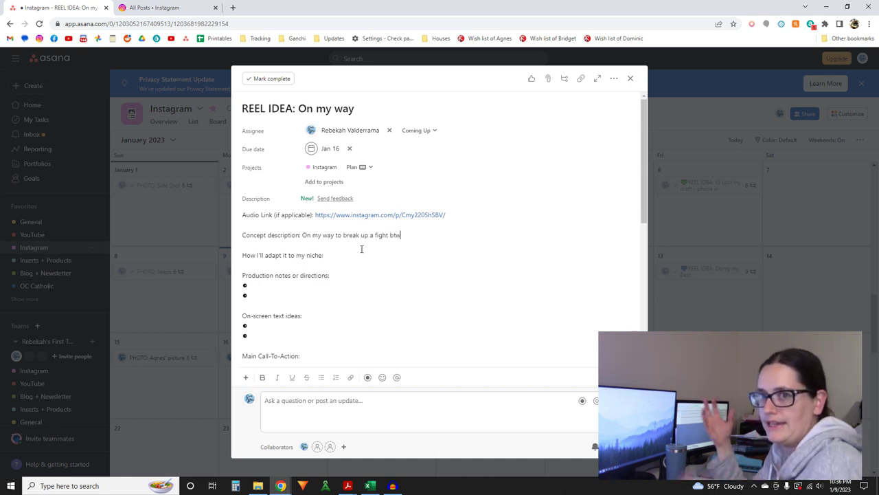
{"action": "type", "text": "een my kids"}
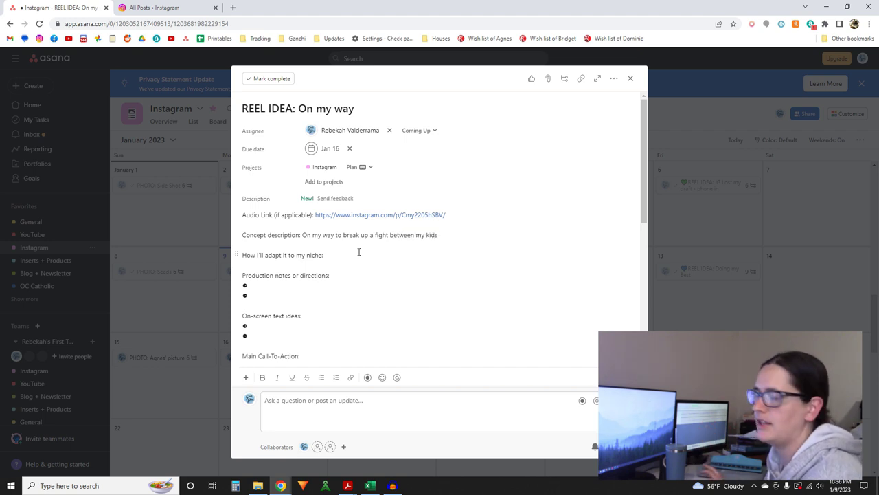
Step: Fill the two production notes bullets with "Marching over floor mess" and "LR? Hallway?"
{"action": "left_click", "coordinate": [360, 283]}
{"action": "type", "text": "Marching over floor mess"}
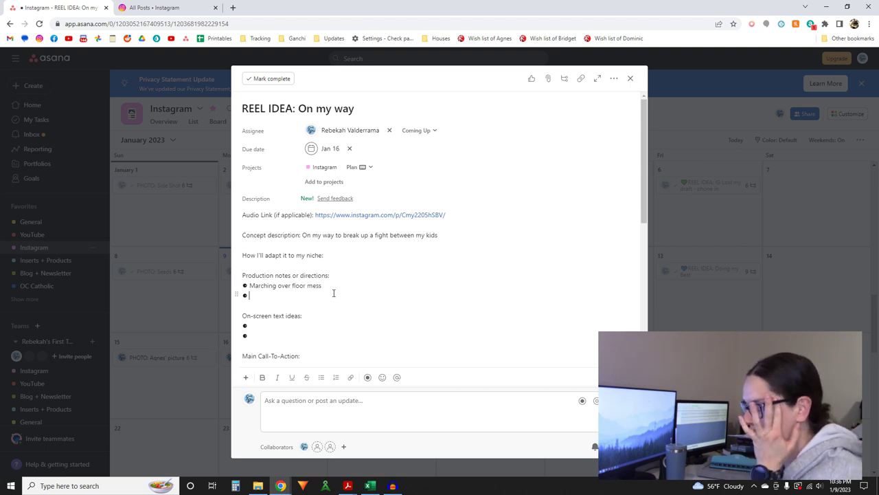
{"action": "type", "text": "LR? Hallway?  "}
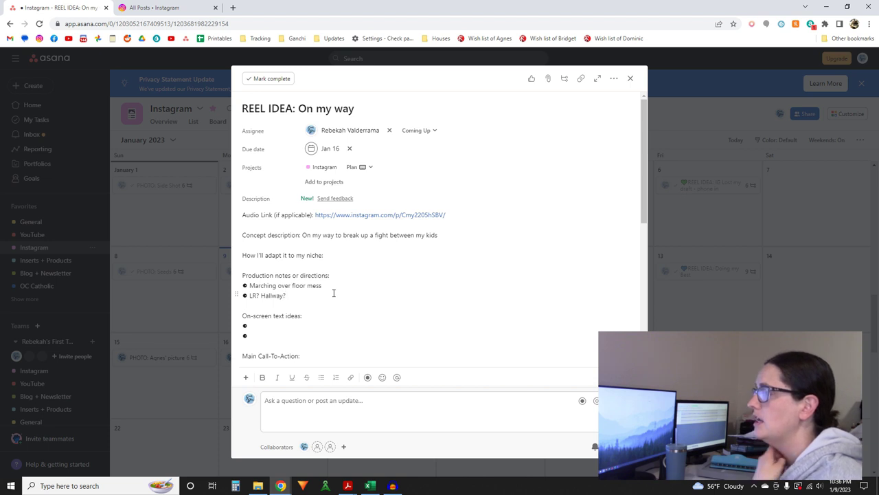
Step: Enter "On my way to break up another fight between my screaming preschoolers" as the first on-screen text idea
{"action": "type", "text": "O"}
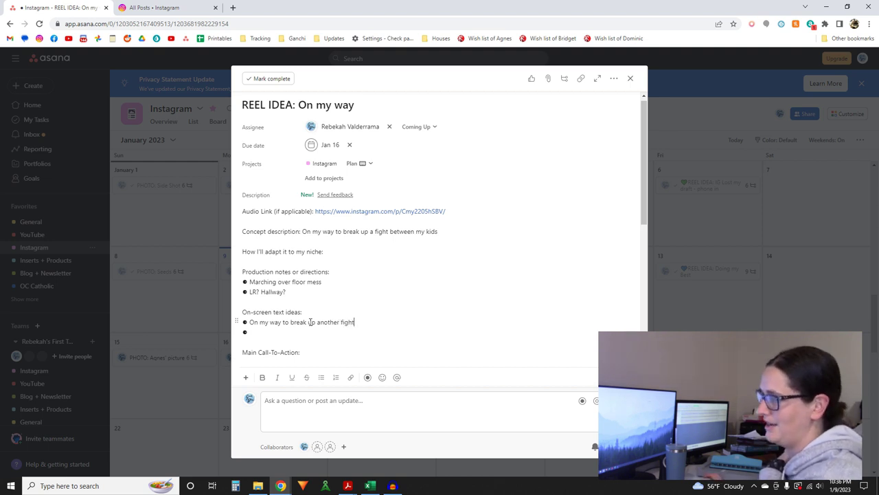
{"action": "type", "text": "n-screen text ideas: On my way to break up another fight between my screachin"}
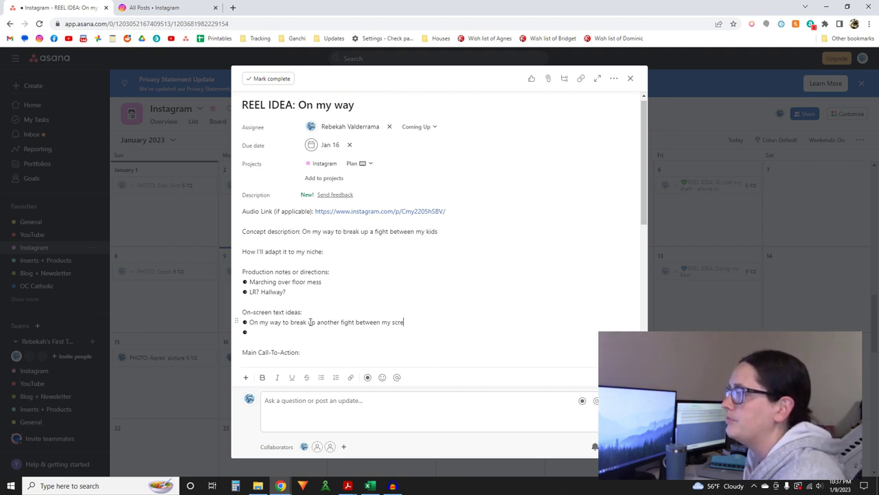
{"action": "type", "text": "g preschoolers"}
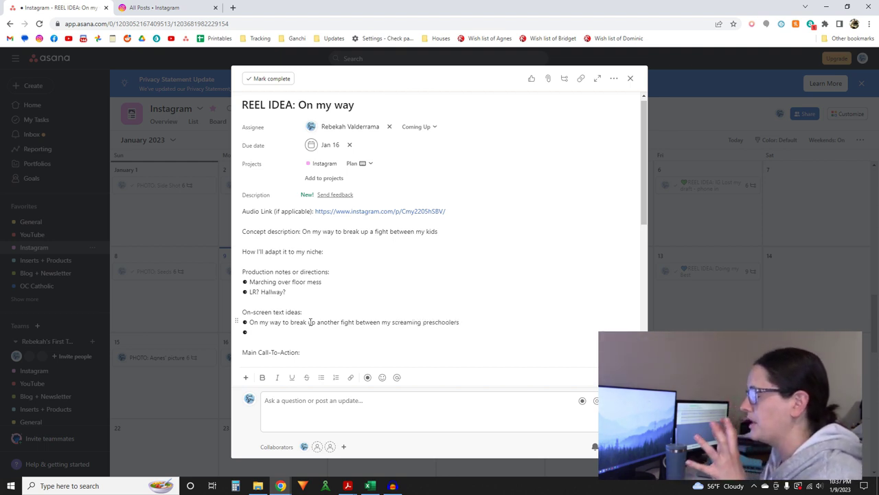
Step: Mark the subtask Write out concept and any other ideas for Reel complete and set Schedule film date due Thursday, January 12
{"action": "scroll", "coordinate": [310, 321], "scroll_direction": "down", "scroll_amount": 1}
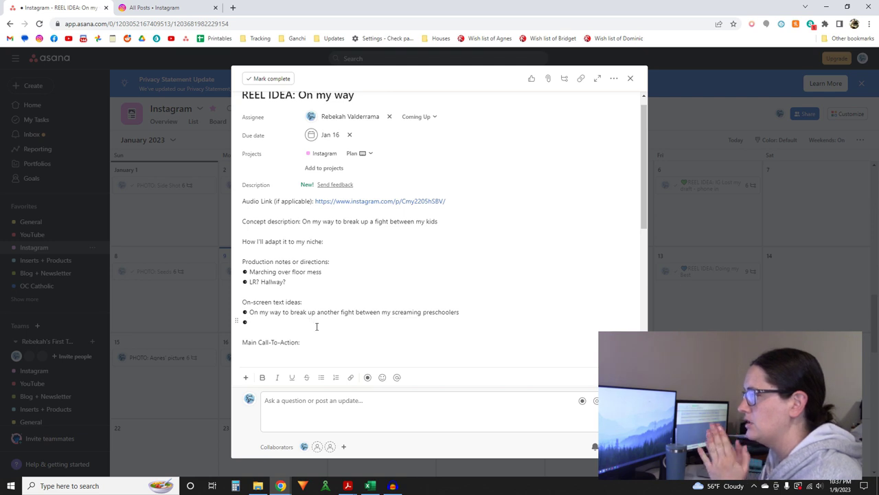
{"action": "scroll", "coordinate": [311, 323], "scroll_direction": "down", "scroll_amount": 10}
{"action": "left_click", "coordinate": [246, 216]}
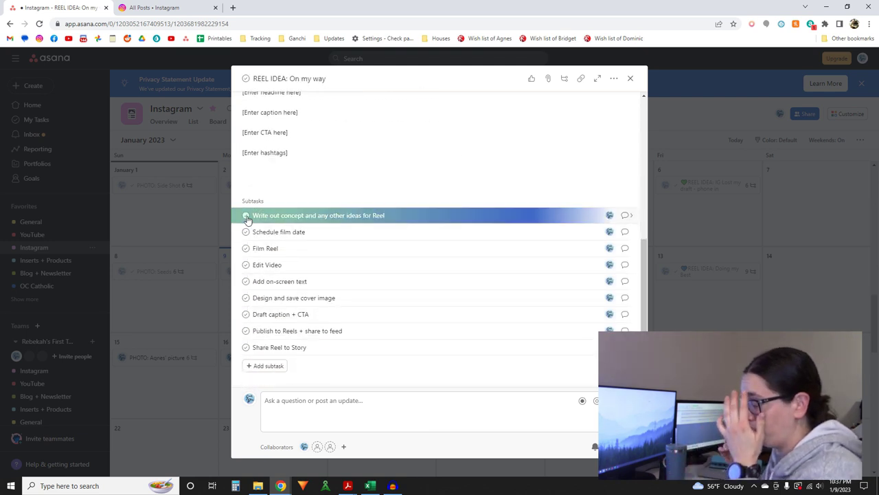
{"action": "left_click", "coordinate": [597, 232]}
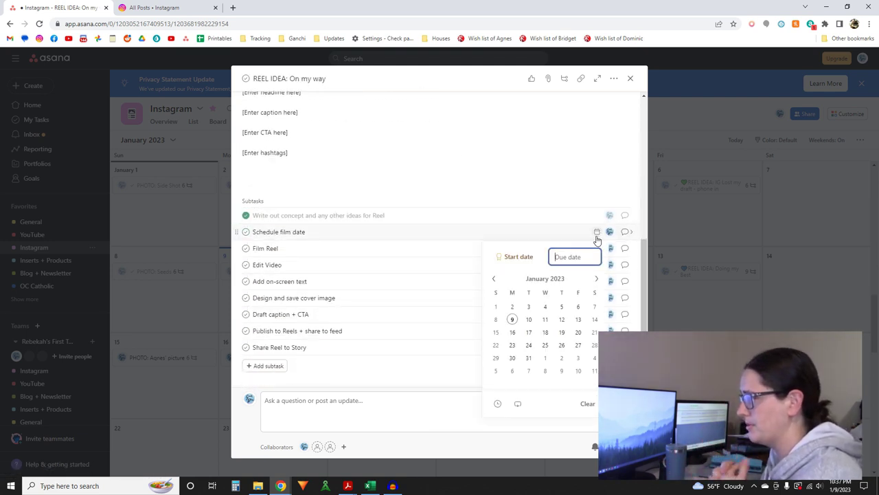
{"action": "left_click", "coordinate": [561, 319]}
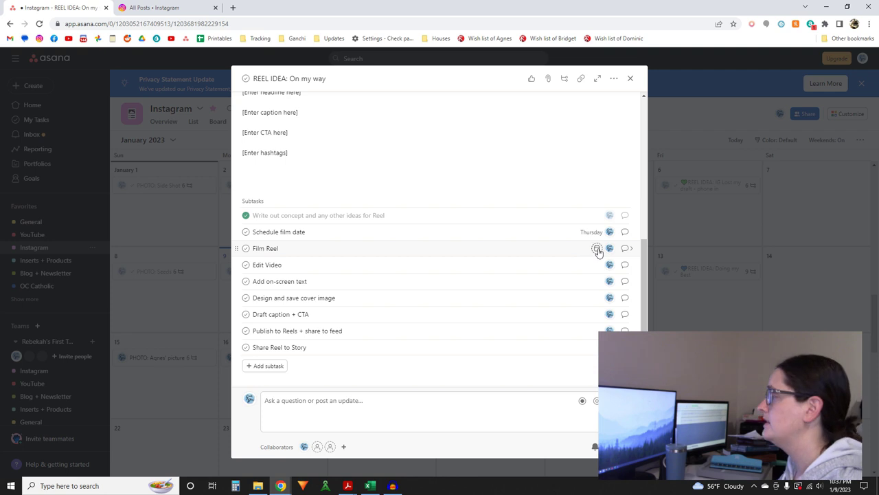
Step: Set the Film Reel, Edit Video and Add on-screen text subtasks due Thursday, January 12
{"action": "key", "text": "ctrl+Return"}
{"action": "left_click", "coordinate": [597, 248]}
{"action": "left_click", "coordinate": [561, 334]}
{"action": "left_click", "coordinate": [595, 265]}
{"action": "left_click", "coordinate": [561, 351]}
{"action": "left_click", "coordinate": [596, 281]}
{"action": "left_click", "coordinate": [561, 368]}
Step: Assign due dates to the reel's remaining subtasks, from Design and save cover image through Share Reel to Story, and close the task
{"action": "left_click", "coordinate": [597, 298]}
{"action": "left_click", "coordinate": [562, 194]}
{"action": "left_click", "coordinate": [597, 314]}
{"action": "left_click", "coordinate": [562, 208]}
{"action": "left_click", "coordinate": [597, 331]}
{"action": "left_click", "coordinate": [561, 209]}
{"action": "scroll", "coordinate": [399, 202], "scroll_direction": "up", "scroll_amount": 2}
{"action": "scroll", "coordinate": [399, 202], "scroll_direction": "down", "scroll_amount": 4}
{"action": "left_click", "coordinate": [597, 314]}
{"action": "left_click", "coordinate": [512, 220]}
{"action": "key", "text": "Escape"}
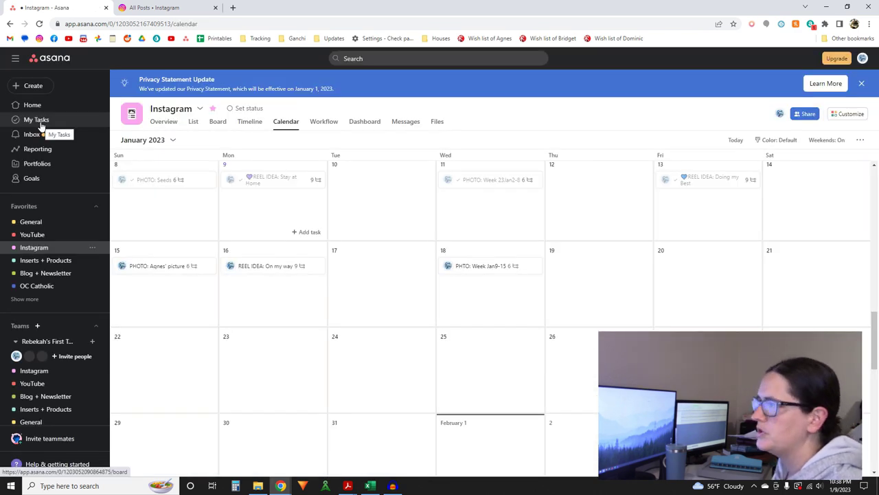
Step: Open the calendar view of My Tasks and review the tasks scheduled across January 2023
{"action": "left_click", "coordinate": [41, 124]}
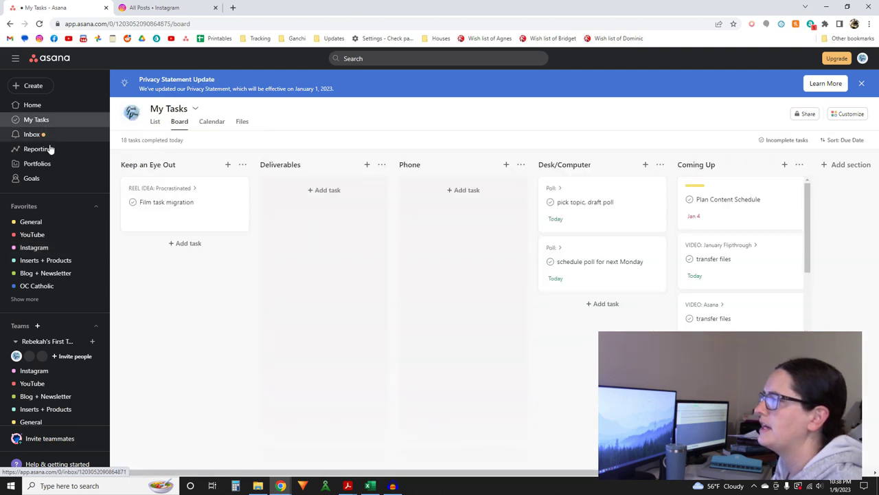
{"action": "left_click", "coordinate": [213, 123]}
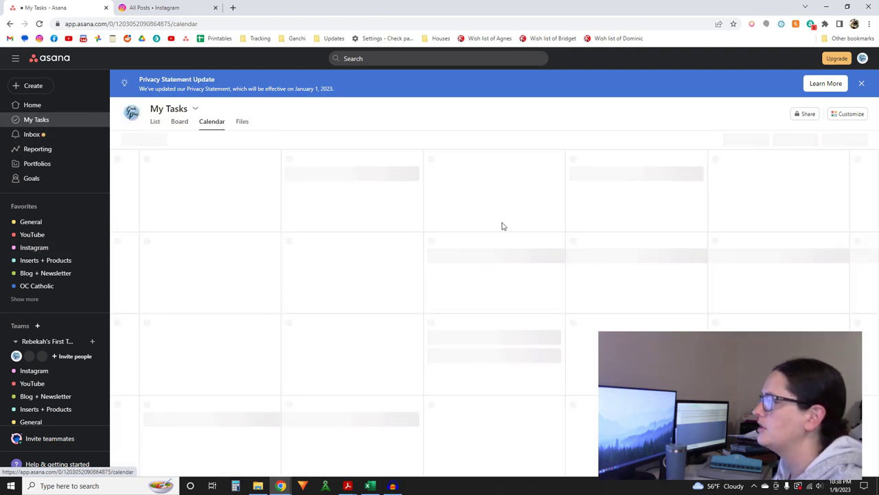
{"action": "scroll", "coordinate": [584, 247], "scroll_direction": "down", "scroll_amount": 5}
{"action": "scroll", "coordinate": [683, 293], "scroll_direction": "up", "scroll_amount": 1}
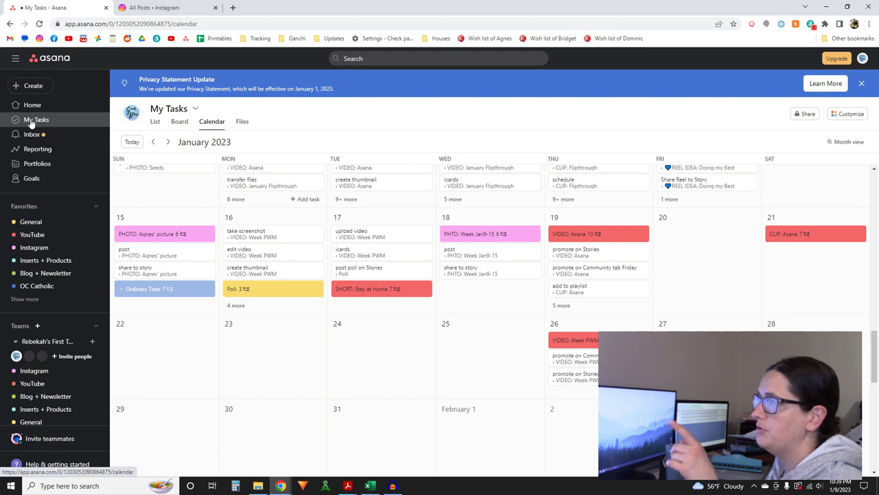
Step: Show My Tasks as a board and look through all the tasks waiting in the Coming Up column
{"action": "left_click", "coordinate": [178, 121]}
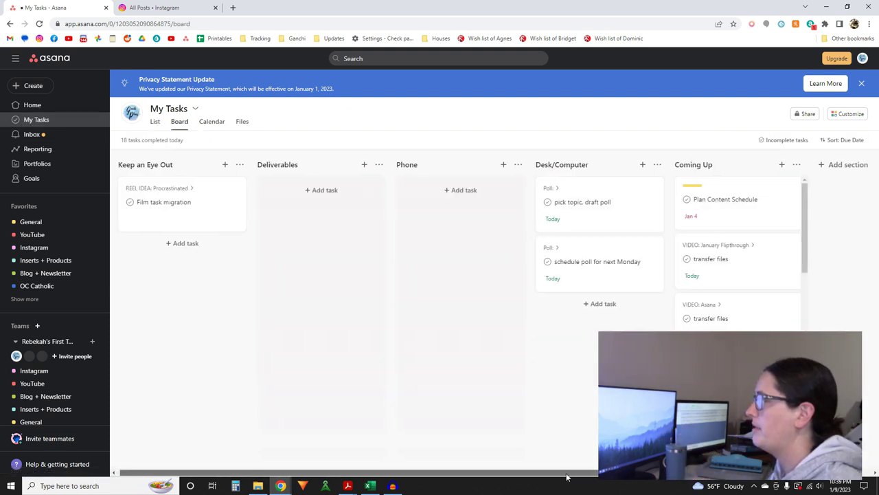
{"action": "left_click_drag", "start_coordinate": [552, 473], "coordinate": [615, 473]}
{"action": "scroll", "coordinate": [728, 227], "scroll_direction": "down", "scroll_amount": 5}
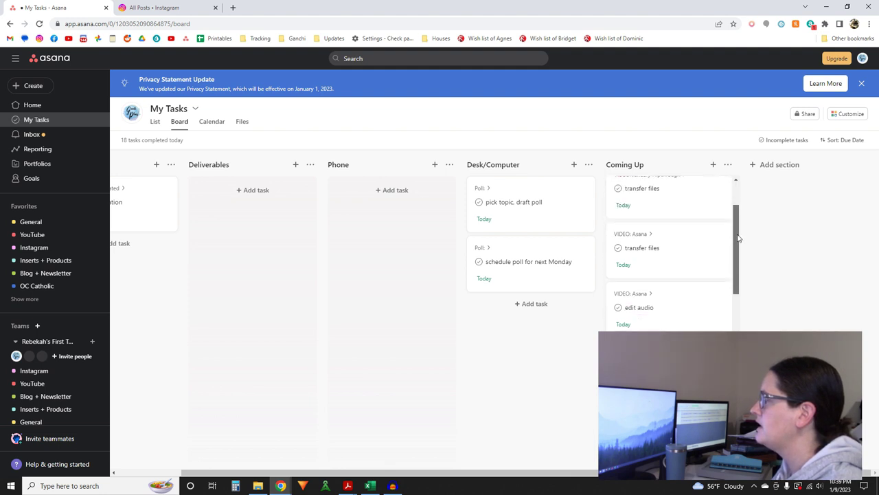
{"action": "scroll", "coordinate": [670, 247], "scroll_direction": "down", "scroll_amount": 5}
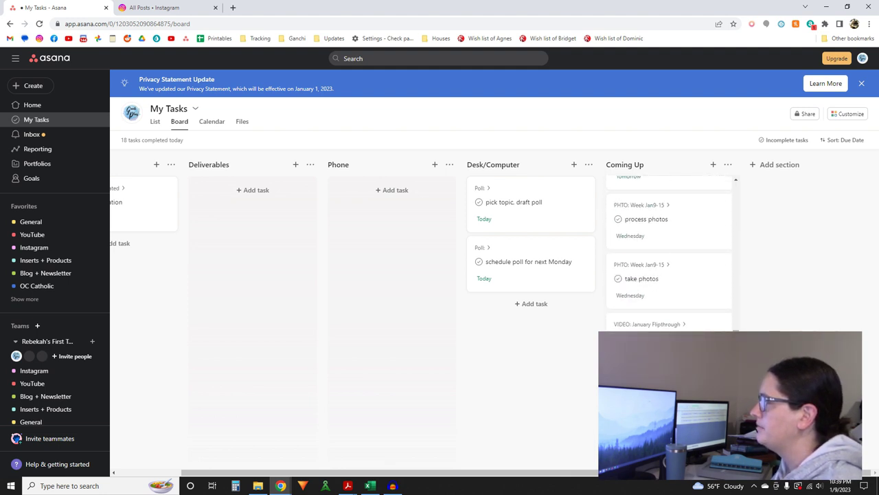
{"action": "scroll", "coordinate": [670, 255], "scroll_direction": "down", "scroll_amount": 5}
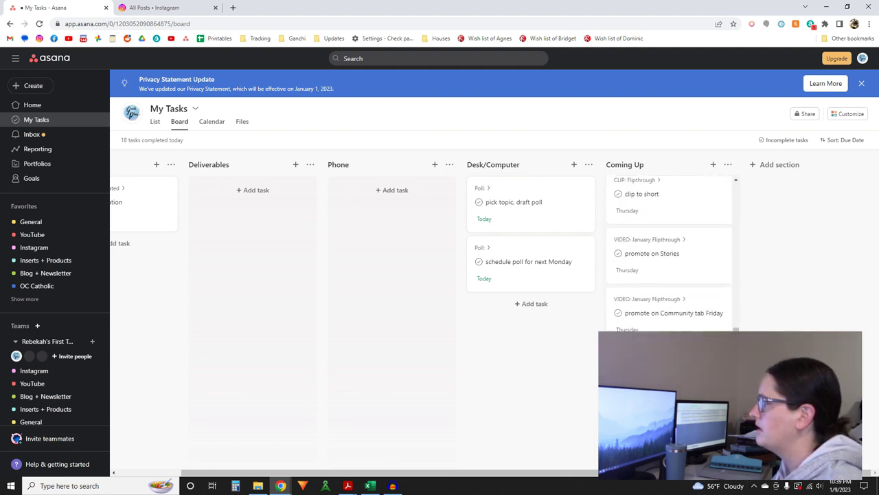
{"action": "scroll", "coordinate": [670, 254], "scroll_direction": "up", "scroll_amount": 5}
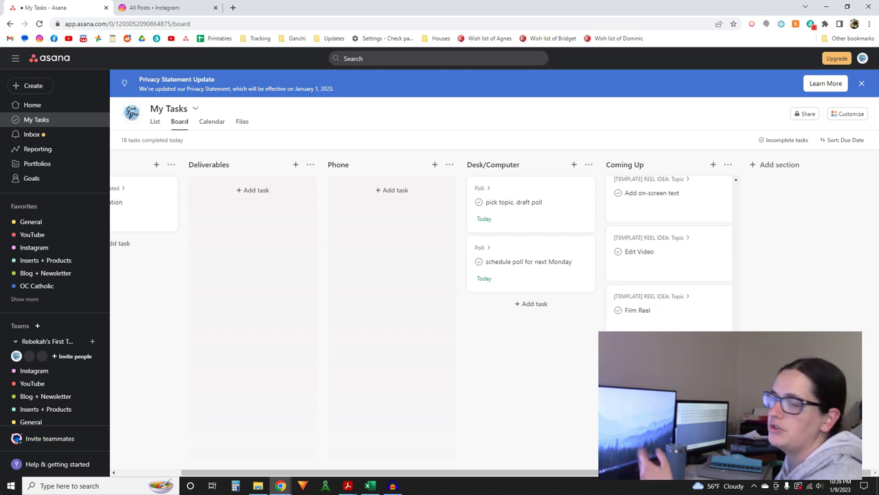
{"action": "left_click_drag", "start_coordinate": [737, 289], "coordinate": [747, 182]}
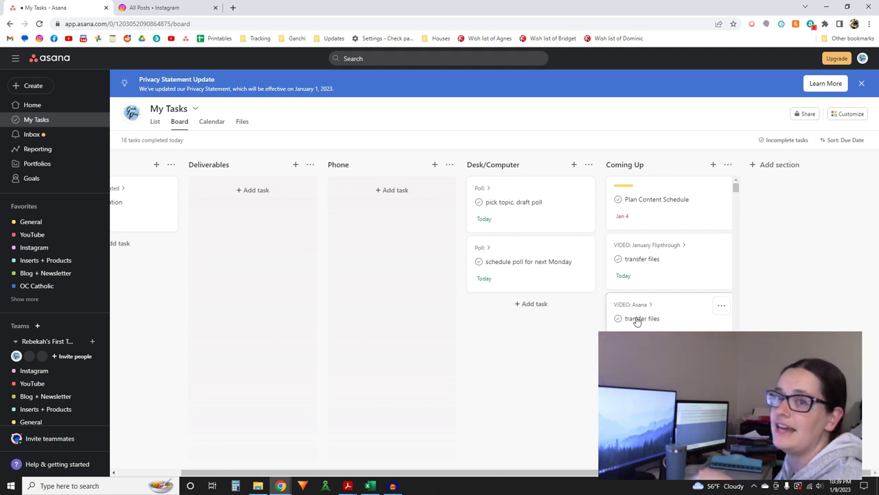
Step: Mark Plan Content Schedule complete in the Coming Up column and bring the whole board into view
{"action": "left_click", "coordinate": [618, 201]}
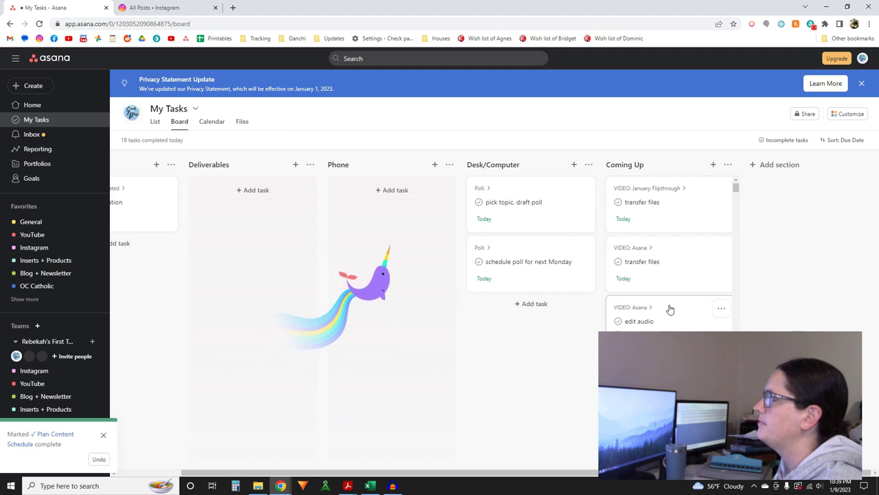
{"action": "left_click_drag", "start_coordinate": [492, 472], "coordinate": [458, 472]}
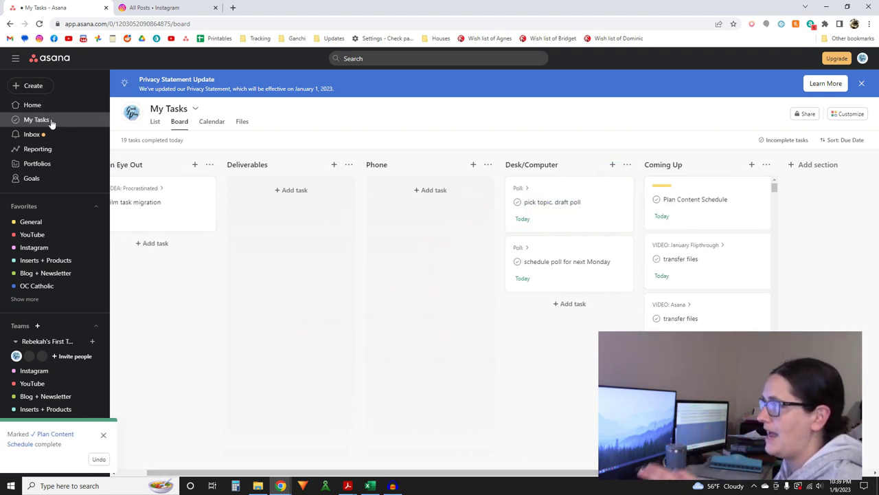
{"action": "left_click_drag", "start_coordinate": [570, 472], "coordinate": [550, 472]}
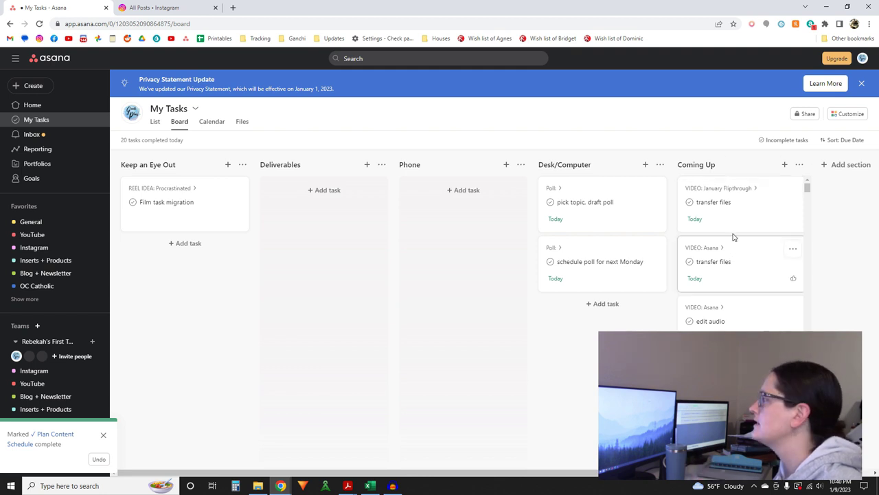
Step: Sort this week's poll, short, photo and video subtasks from Coming Up into the Phone and Desk/Computer columns
{"action": "left_click_drag", "start_coordinate": [790, 218], "coordinate": [461, 239]}
{"action": "left_click_drag", "start_coordinate": [738, 244], "coordinate": [653, 245]}
{"action": "left_click_drag", "start_coordinate": [710, 244], "coordinate": [521, 195]}
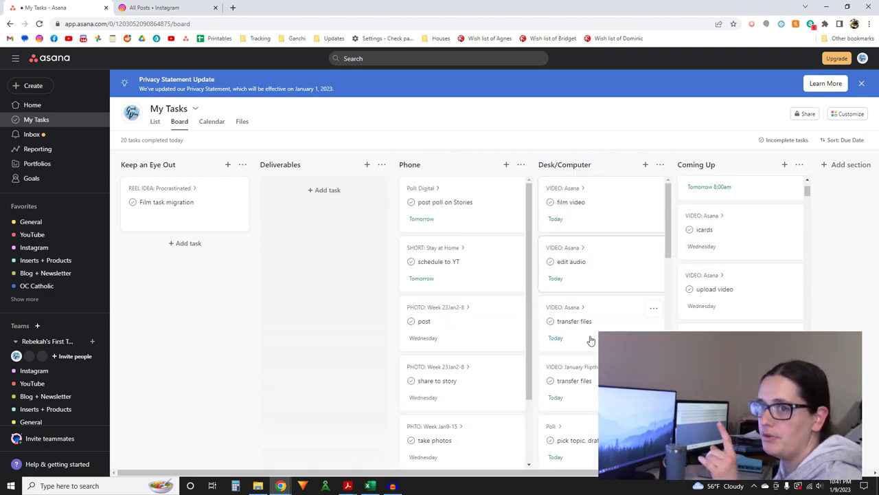
{"action": "left_click_drag", "start_coordinate": [752, 251], "coordinate": [516, 241]}
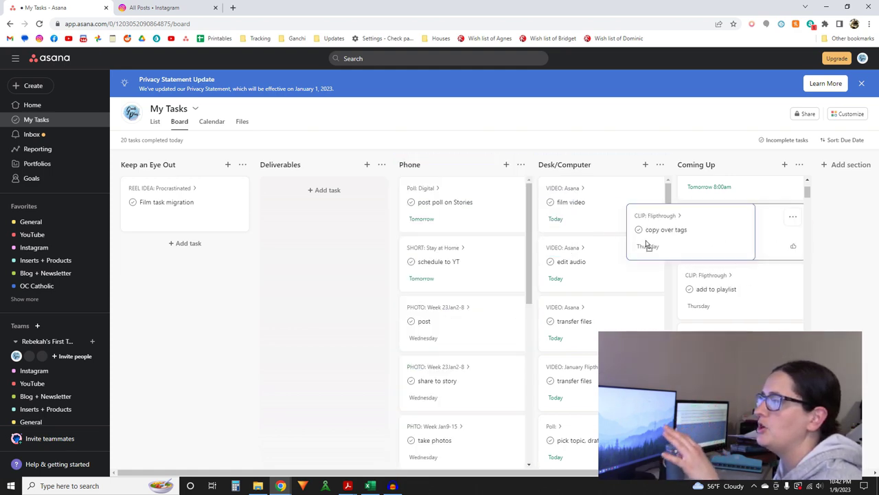
Step: Find "clip" on the board and move the CLIP: Flipthrough subtasks from Coming Up into Desk/Computer
{"action": "key", "text": "ctrl+f"}
{"action": "type", "text": "clip"}
{"action": "left_click_drag", "start_coordinate": [752, 303], "coordinate": [498, 282]}
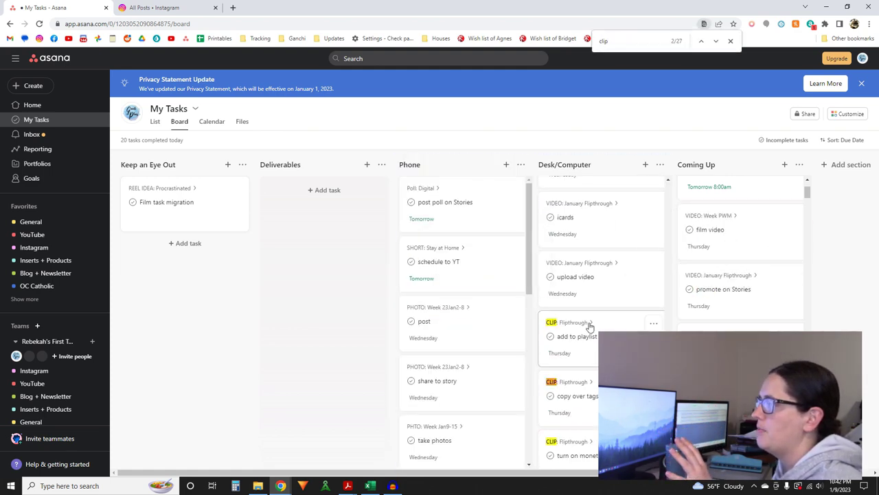
{"action": "key", "text": "Escape"}
{"action": "scroll", "coordinate": [565, 321], "scroll_direction": "up", "scroll_amount": 5}
Step: Move VIDEO: January Flipthrough into Deliverables and mark the white balance cards task complete
{"action": "left_click_drag", "start_coordinate": [736, 289], "coordinate": [326, 220]}
{"action": "mouse_move", "coordinate": [738, 237]}
{"action": "left_mouse_down"}
{"action": "mouse_move", "coordinate": [609, 227]}
{"action": "mouse_move", "coordinate": [741, 237]}
{"action": "left_mouse_up"}
{"action": "left_click", "coordinate": [690, 230]}
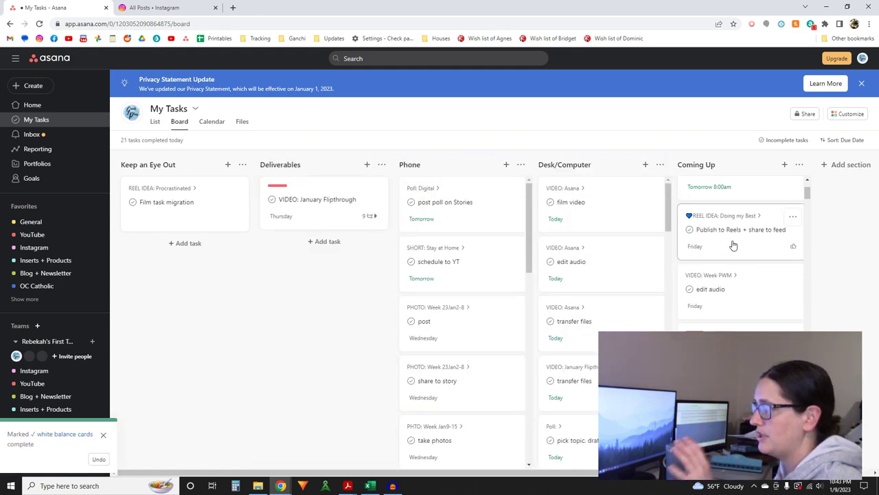
Step: Move the CLIP: Flipthrough, PHOTO picture, Poll: and REEL IDEA: On my way tasks from Coming Up into Deliverables
{"action": "left_click_drag", "start_coordinate": [742, 271], "coordinate": [322, 255]}
{"action": "left_click_drag", "start_coordinate": [742, 243], "coordinate": [323, 313]}
{"action": "left_click_drag", "start_coordinate": [742, 288], "coordinate": [323, 412]}
{"action": "left_click_drag", "start_coordinate": [703, 254], "coordinate": [357, 251]}
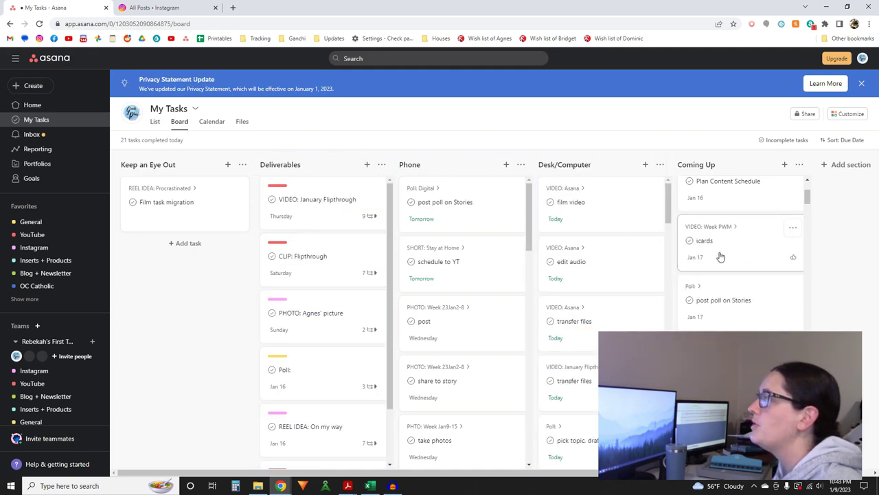
Step: Sort the January 17 subtasks of VIDEO: Week PWM and Poll: from Coming Up into Phone and Desk/Computer
{"action": "left_click_drag", "start_coordinate": [735, 244], "coordinate": [443, 251]}
{"action": "left_click_drag", "start_coordinate": [724, 282], "coordinate": [514, 251]}
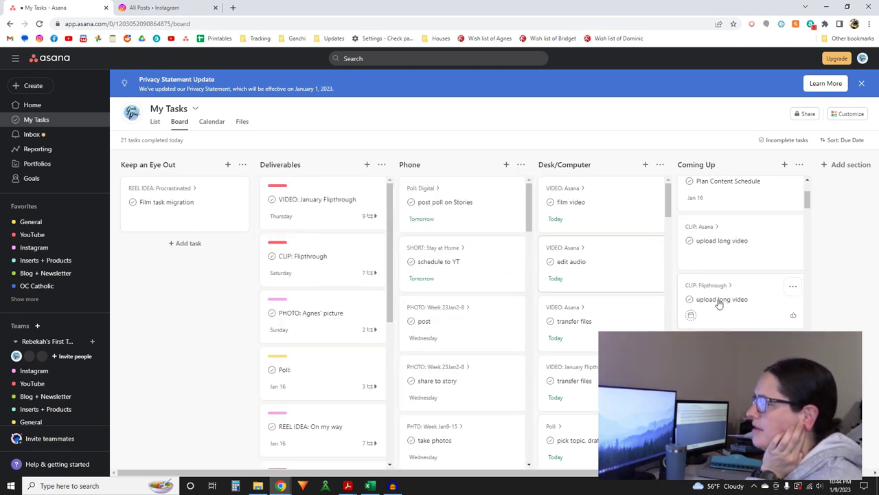
{"action": "scroll", "coordinate": [718, 304], "scroll_direction": "up", "scroll_amount": 3}
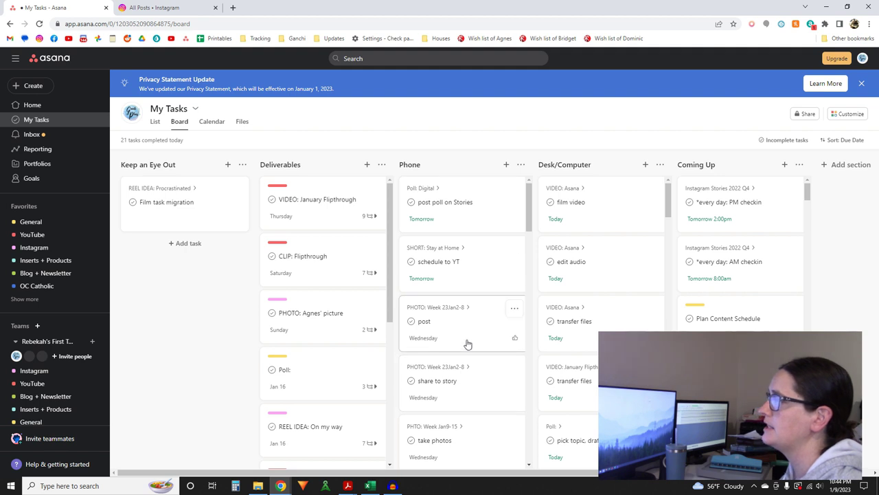
Step: Review the sorted tasks in the Deliverables, Phone and Desk/Computer columns
{"action": "scroll", "coordinate": [600, 219], "scroll_direction": "down", "scroll_amount": 3}
{"action": "scroll", "coordinate": [570, 426], "scroll_direction": "up", "scroll_amount": 2}
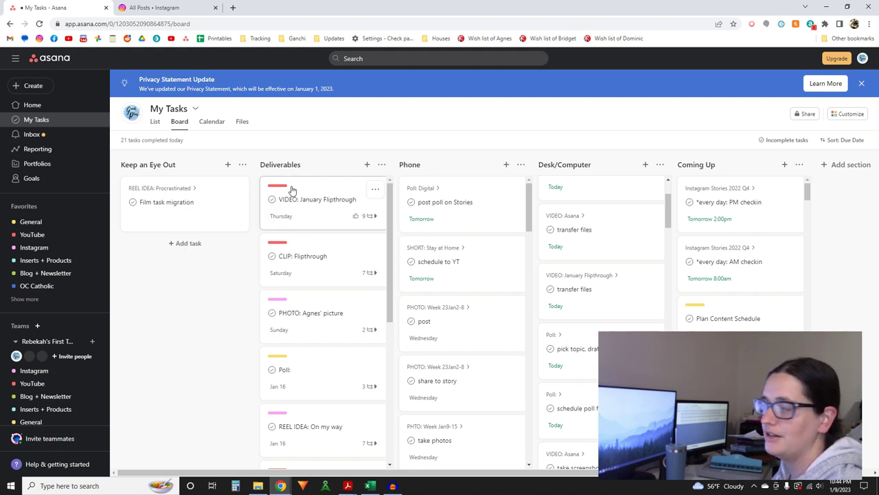
{"action": "scroll", "coordinate": [610, 254], "scroll_direction": "up", "scroll_amount": 2}
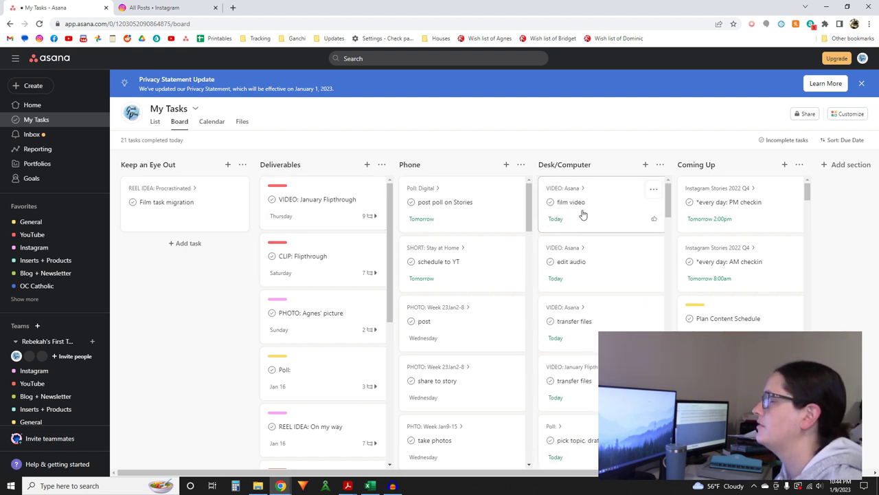